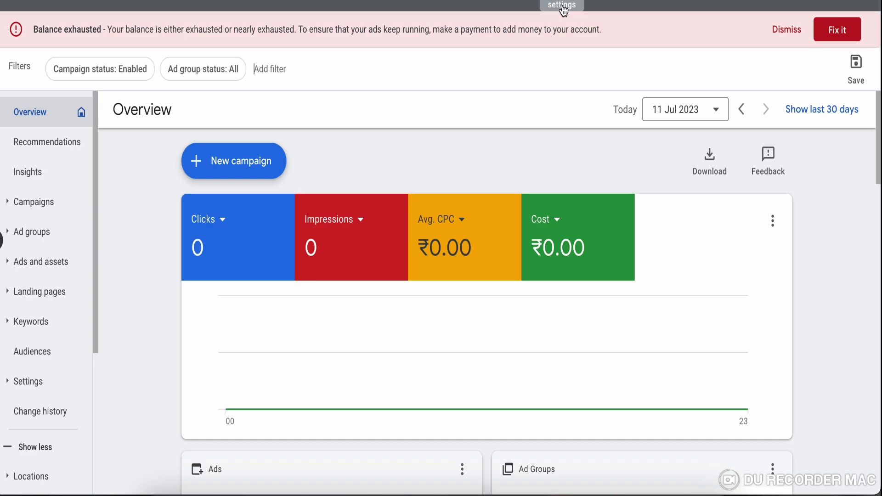
# Open Keyword Planner and start discovering new keywords
pyautogui.click(564, 10)
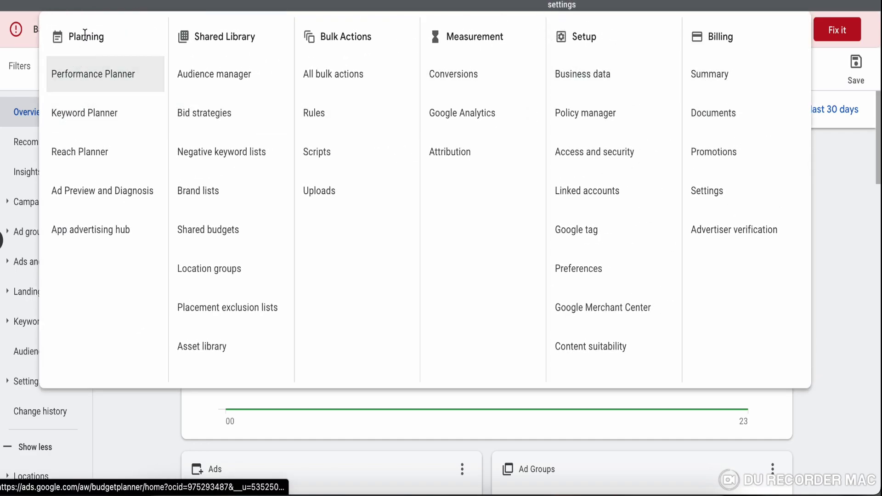
pyautogui.click(88, 128)
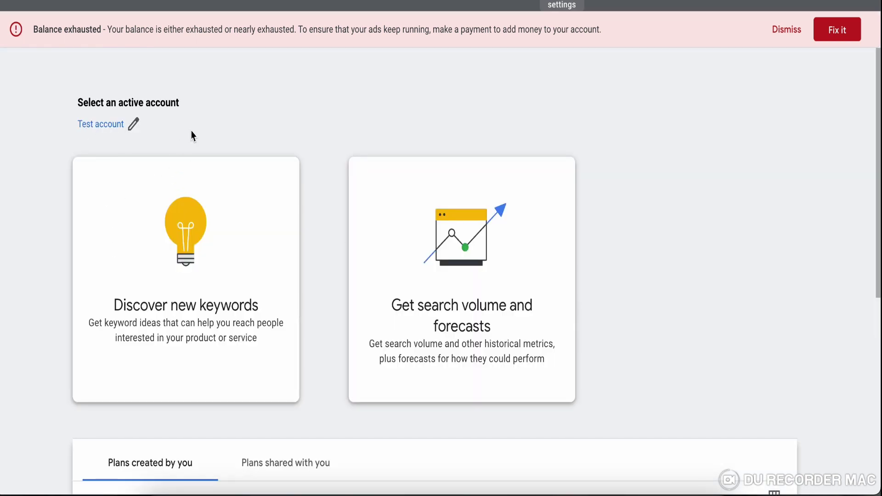
pyautogui.scroll(-3, 254, 104)
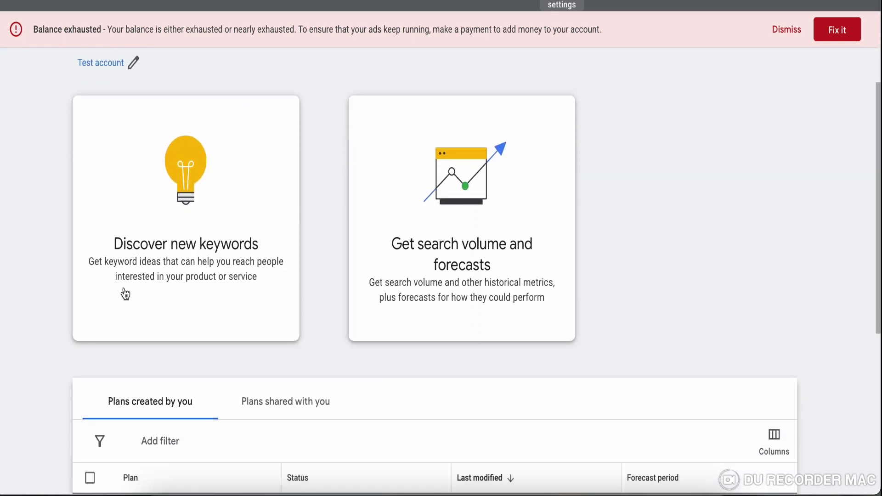
pyautogui.click(195, 254)
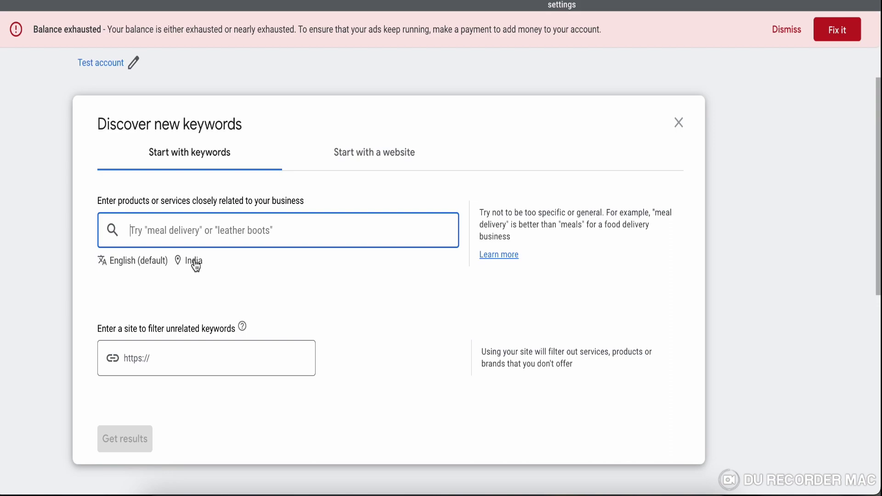
# Replace India with the United States as the targeted location for the keyword search and save it
pyautogui.click(195, 262)
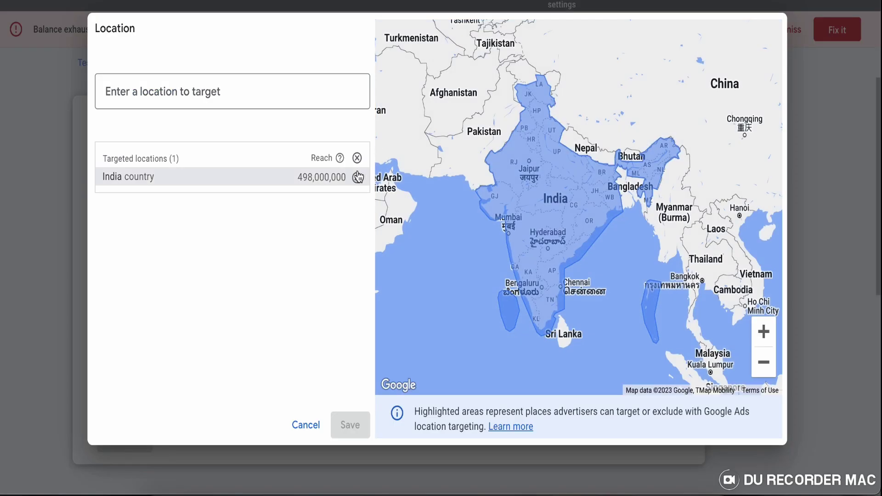
pyautogui.click(357, 175)
pyautogui.write('united')
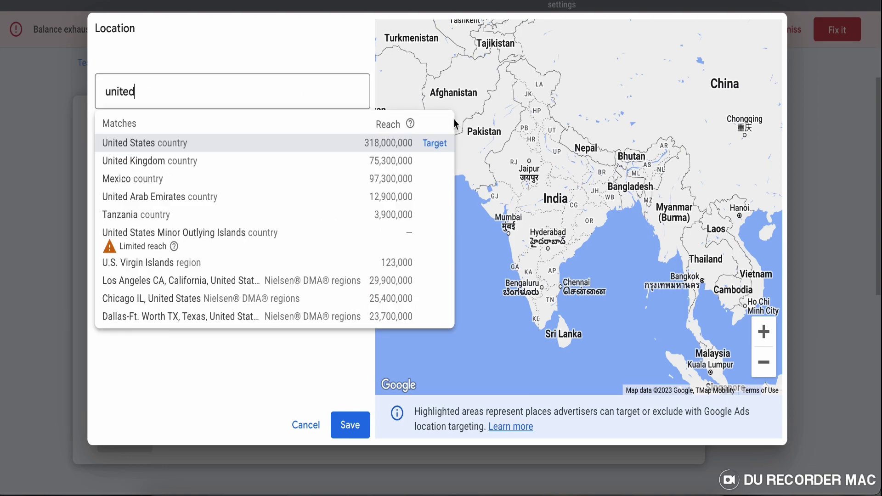
pyautogui.click(434, 142)
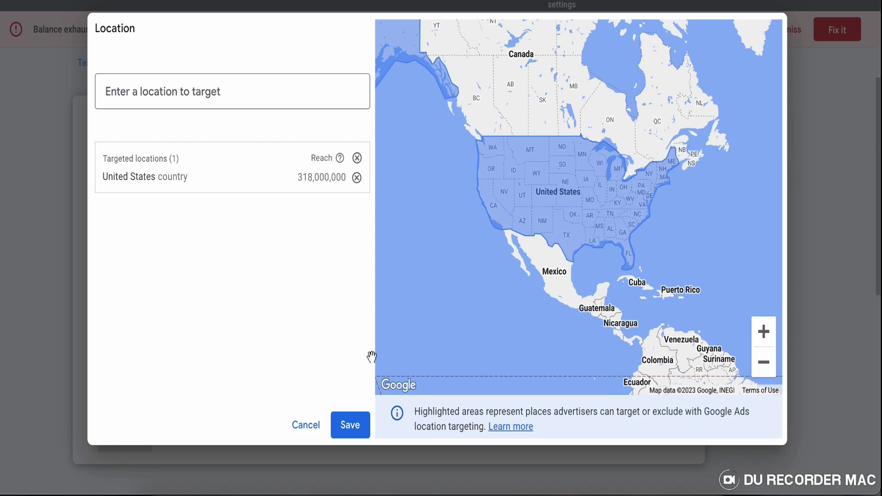
pyautogui.click(350, 426)
pyautogui.click(294, 227)
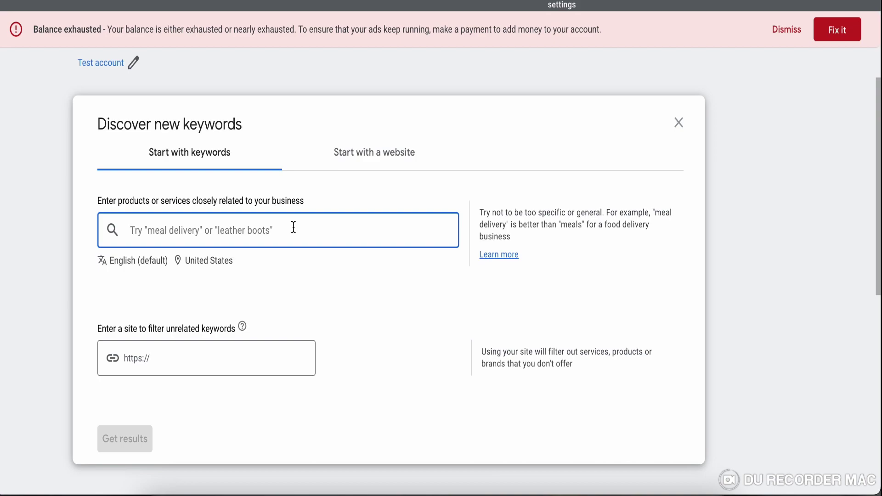
pyautogui.write('dentish')
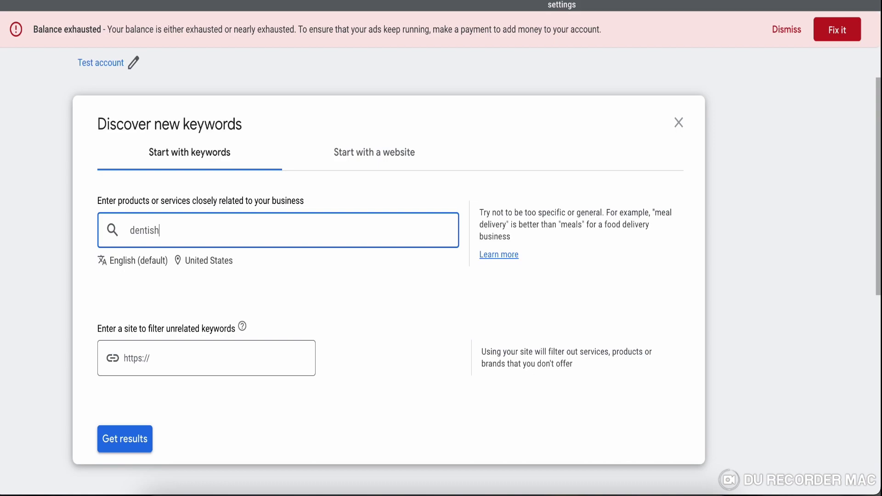
pyautogui.press('BackSpace')
pyautogui.write('ts')
pyautogui.press('BackSpace')
pyautogui.press('BackSpace')
pyautogui.press('BackSpace')
pyautogui.press('BackSpace')
pyautogui.press('BackSpace')
pyautogui.press('BackSpace')
pyautogui.press('BackSpace')
pyautogui.press('BackSpace')
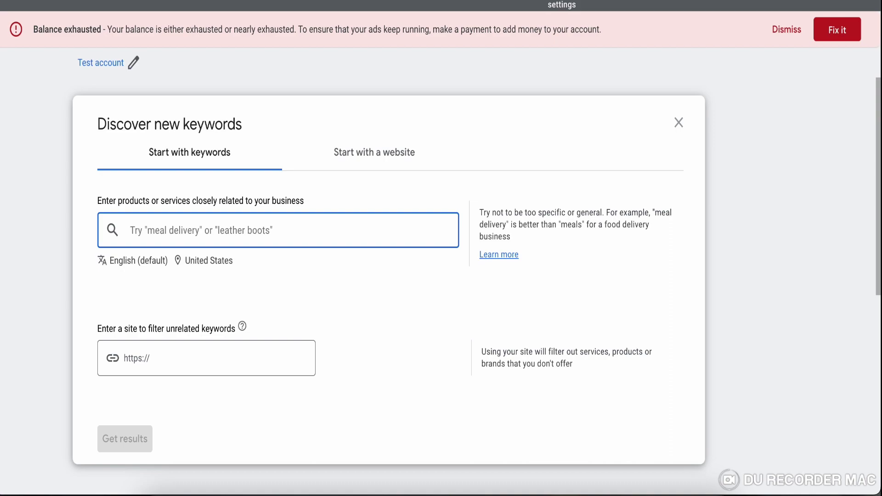
pyautogui.write('solar')
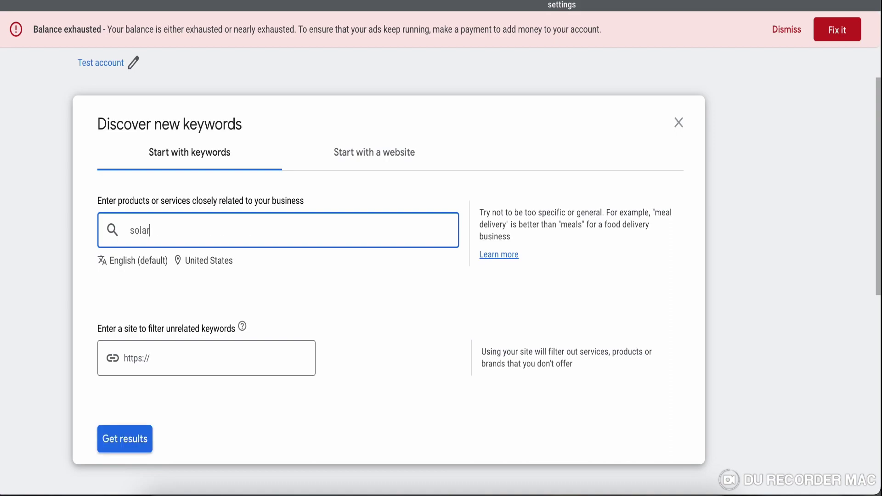
pyautogui.write(' panel companies')
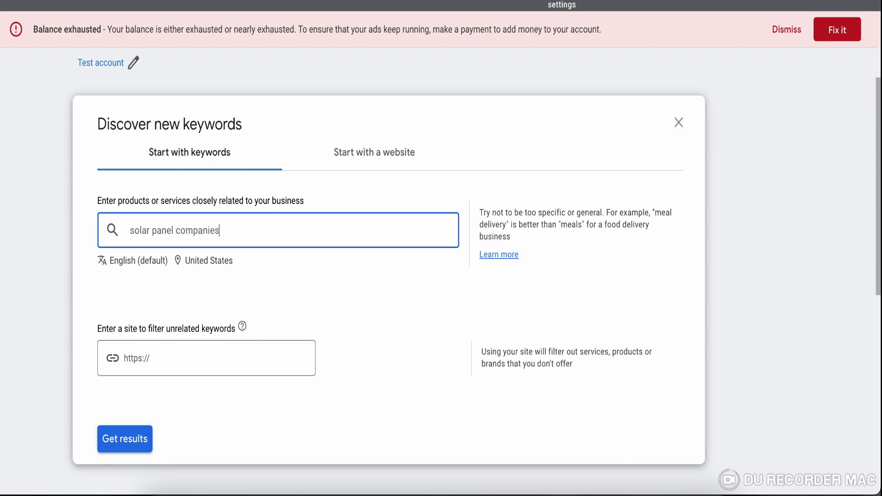
pyautogui.press('BackSpace')
pyautogui.press('BackSpace')
pyautogui.press('BackSpace')
pyautogui.press('BackSpace')
pyautogui.press('BackSpace')
pyautogui.press('BackSpace')
pyautogui.press('BackSpace')
pyautogui.press('BackSpace')
pyautogui.press('BackSpace')
pyautogui.press('BackSpace')
pyautogui.press('BackSpace')
pyautogui.press('BackSpace')
pyautogui.press('BackSpace')
pyautogui.press('BackSpace')
pyautogui.press('BackSpace')
pyautogui.press('BackSpace')
pyautogui.press('BackSpace')
pyautogui.press('BackSpace')
pyautogui.press('BackSpace')
pyautogui.press('BackSpace')
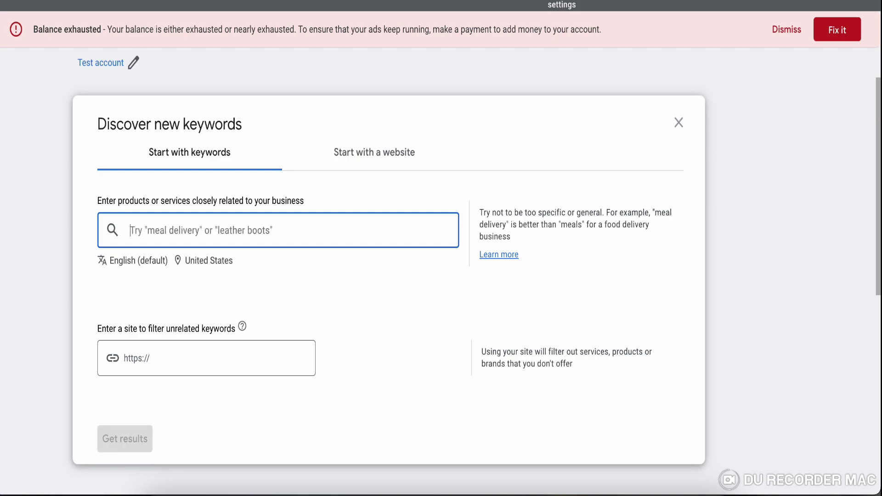
# Get keyword ideas for the search phrase "pest control near me"
pyautogui.write('pest')
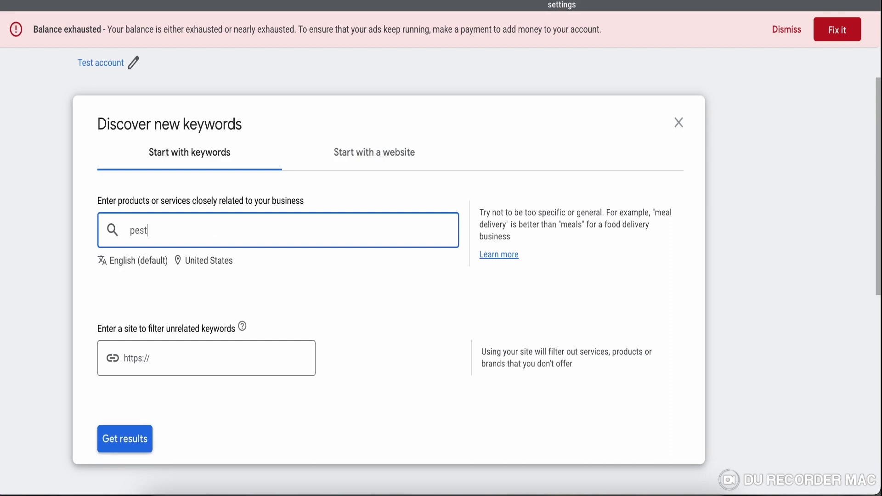
pyautogui.write(' control near')
pyautogui.press('BackSpace')
pyautogui.press('BackSpace')
pyautogui.press('BackSpace')
pyautogui.write('arear me')
pyautogui.click(125, 453)
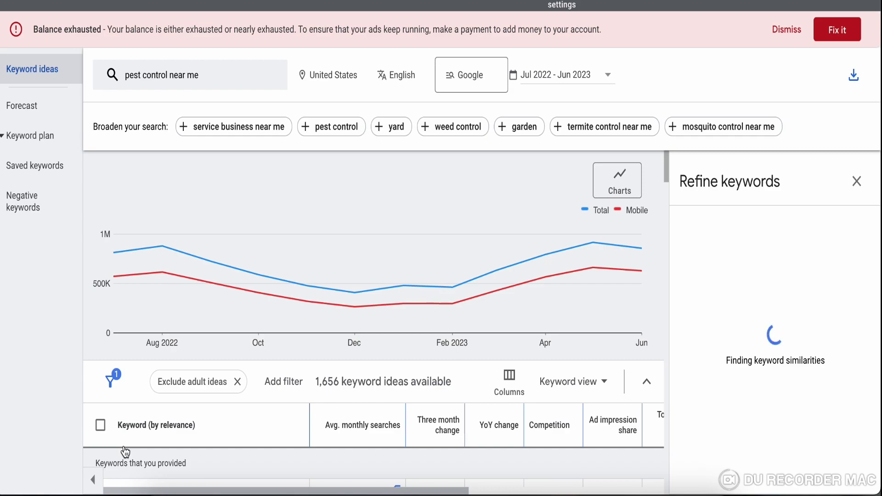
# Examine the list of pest control keyword ideas, including their average monthly searches and competition
pyautogui.scroll(-5, 294, 351)
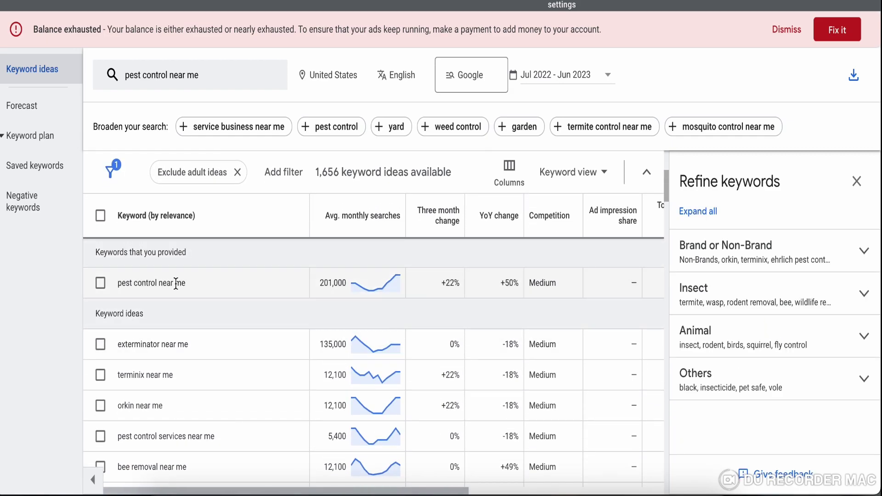
pyautogui.scroll(3, 193, 290)
pyautogui.scroll(-6, 205, 287)
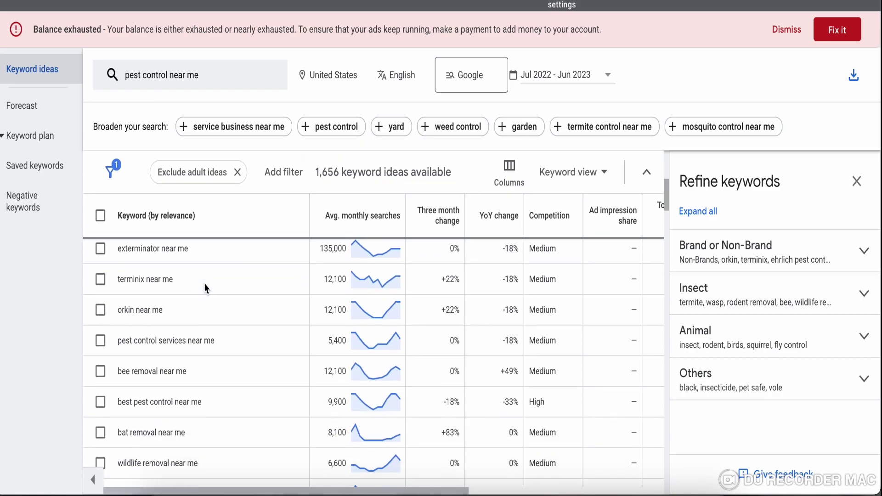
pyautogui.scroll(2, 196, 250)
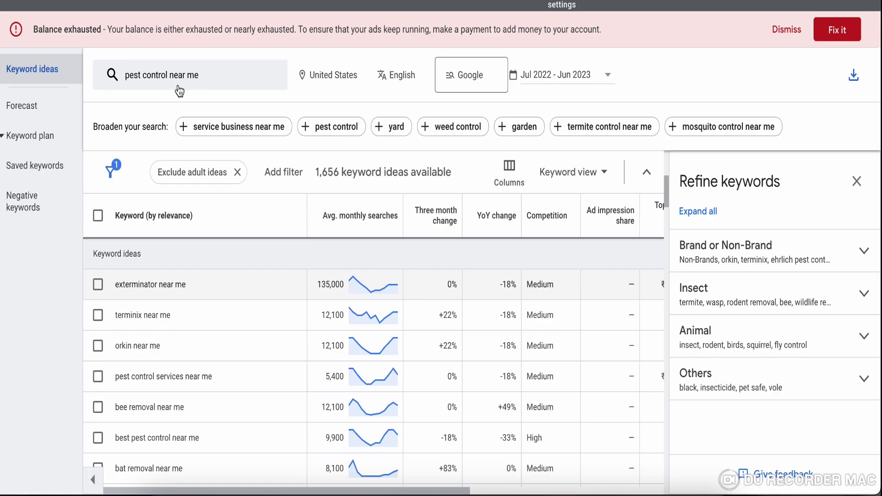
pyautogui.scroll(4, 177, 275)
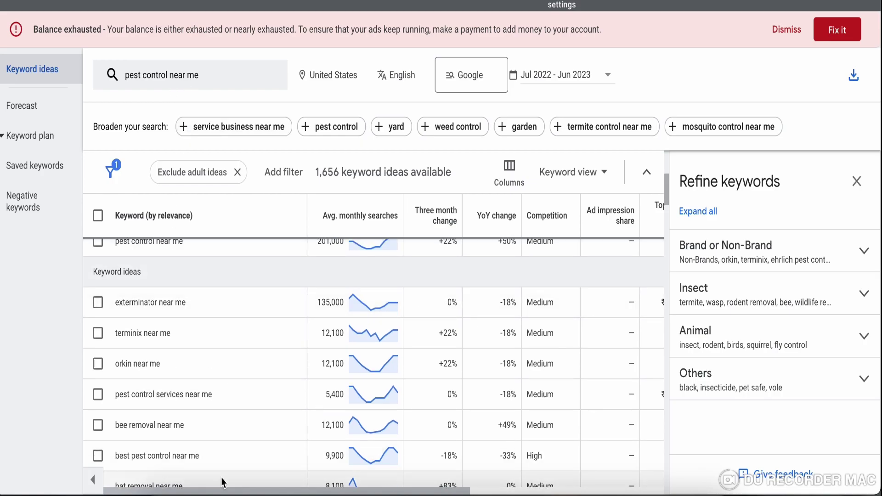
pyautogui.scroll(-8, 222, 482)
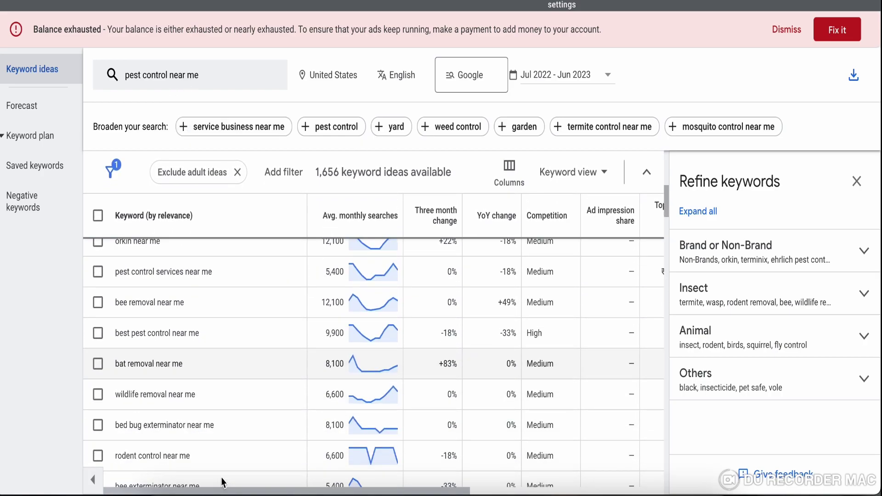
pyautogui.scroll(-7, 221, 482)
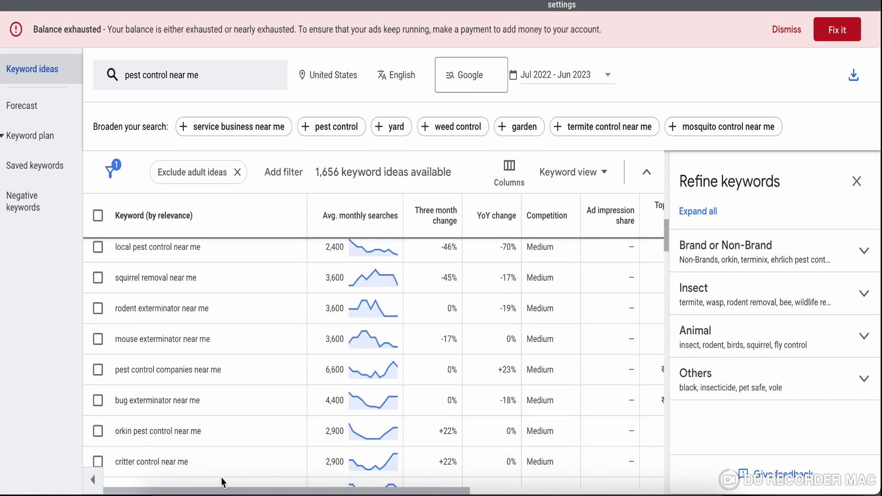
pyautogui.scroll(10, 221, 482)
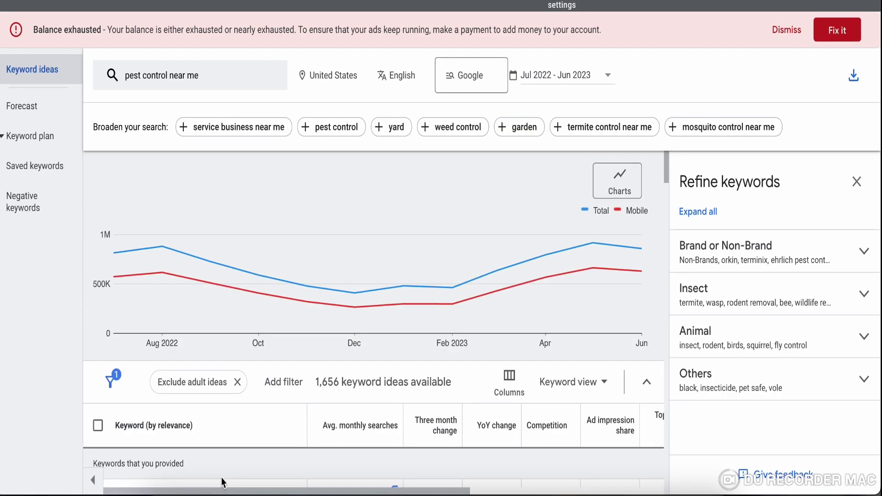
pyautogui.scroll(-4, 222, 483)
pyautogui.scroll(1, 221, 482)
pyautogui.scroll(1, 221, 483)
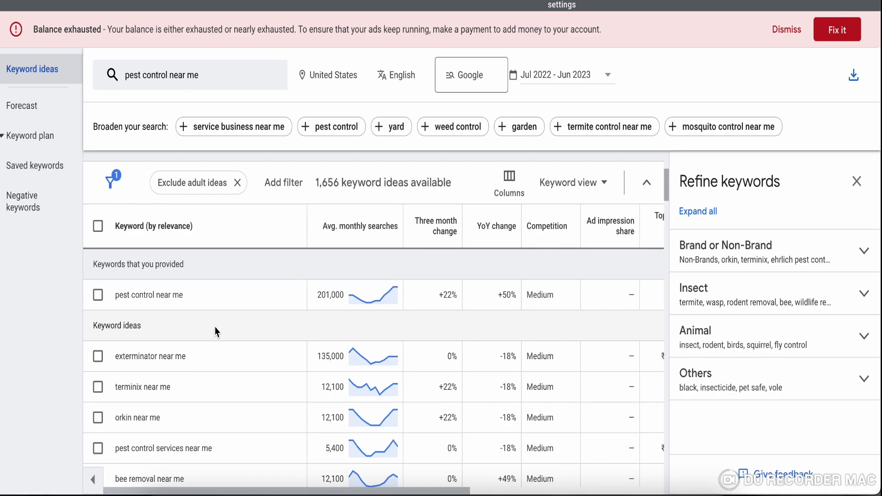
pyautogui.scroll(-4, 209, 398)
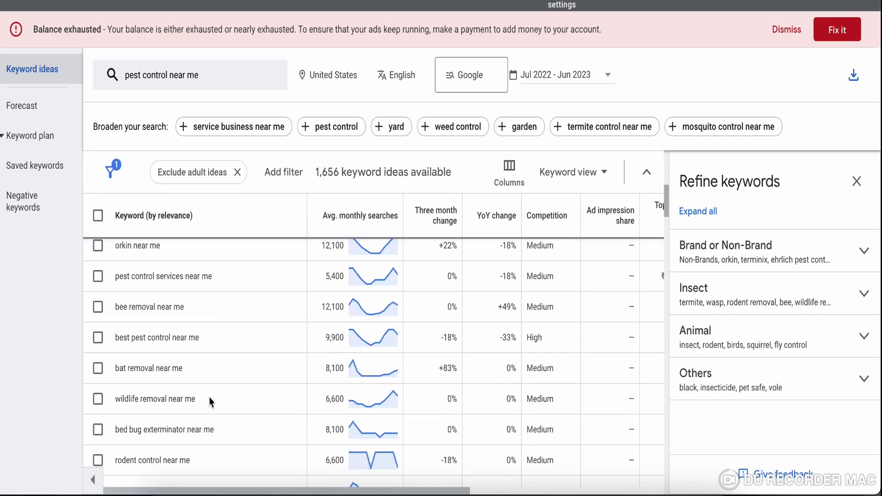
pyautogui.scroll(-2, 209, 397)
pyautogui.hscroll(1, 208, 397)
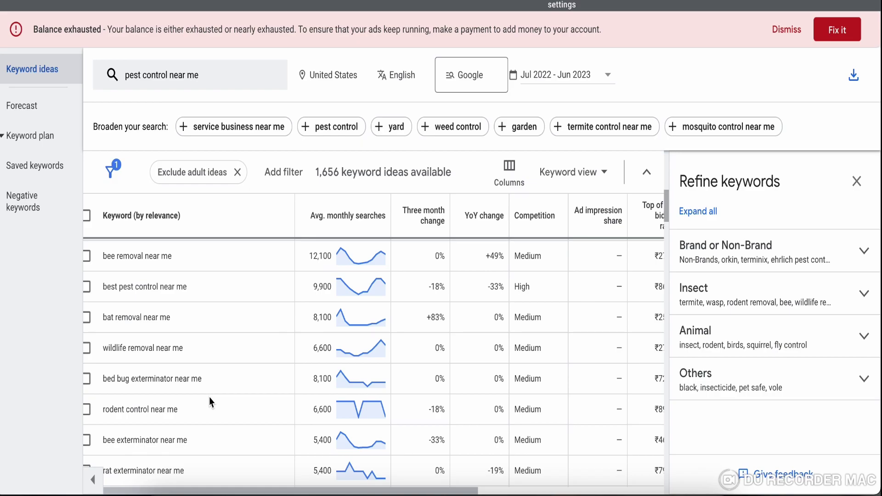
pyautogui.scroll(-8, 208, 397)
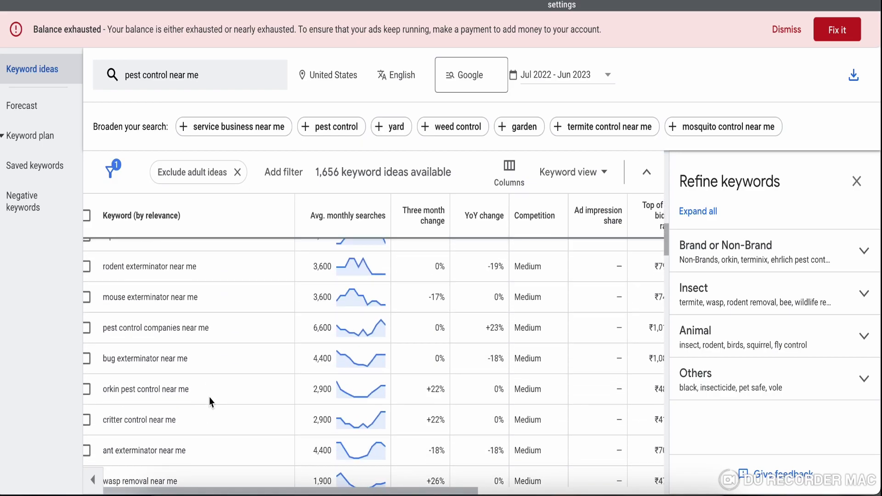
pyautogui.scroll(10, 209, 398)
pyautogui.scroll(-5, 209, 398)
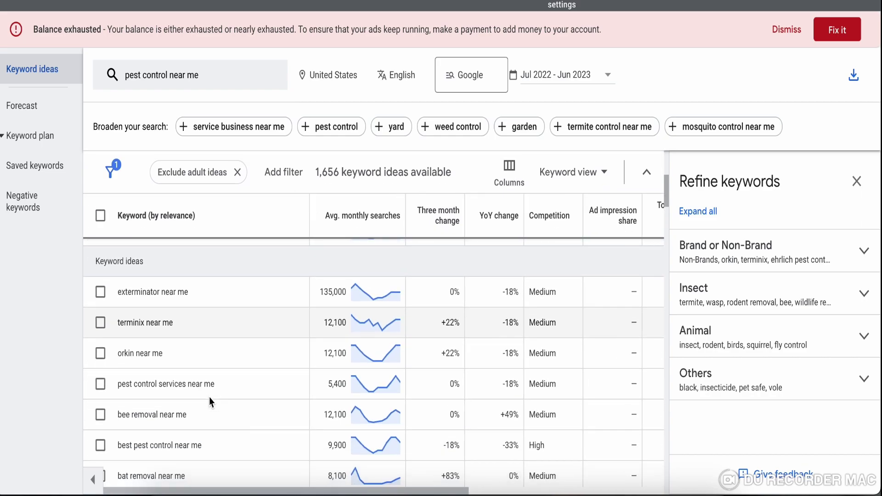
pyautogui.scroll(-5, 208, 402)
pyautogui.scroll(10, 209, 401)
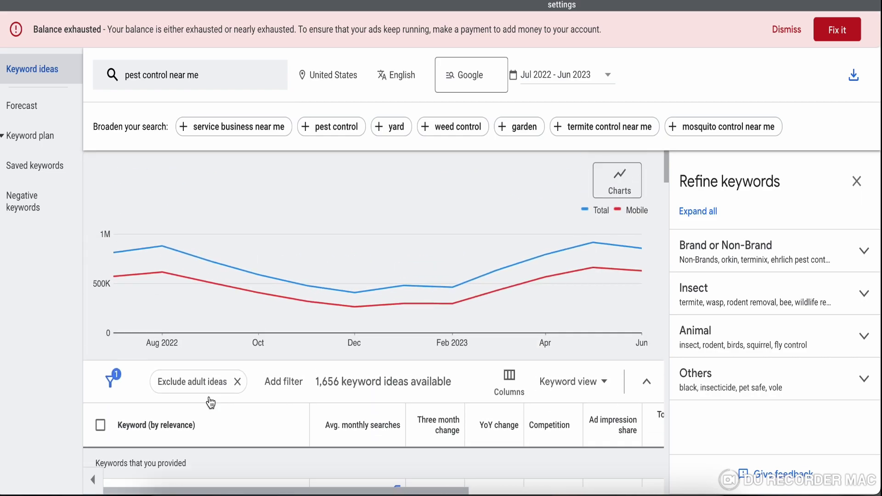
# Sort the keyword ideas by average monthly searches, from highest to lowest
pyautogui.scroll(-4, 210, 403)
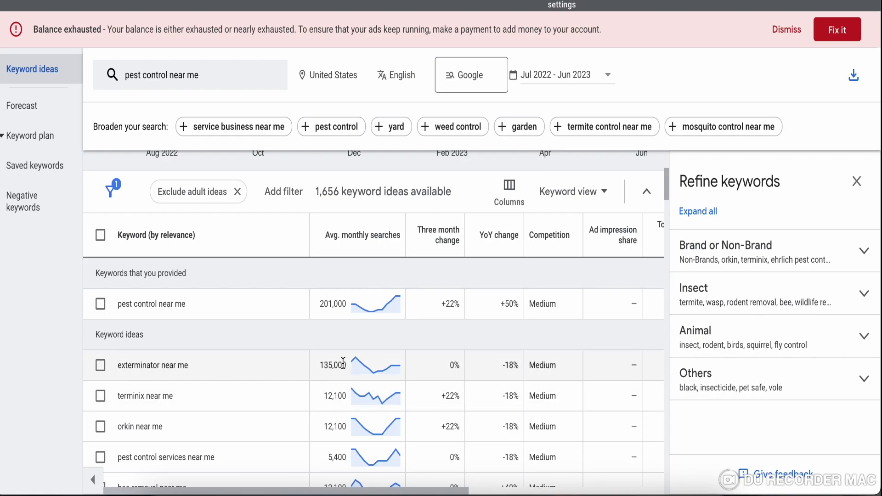
pyautogui.scroll(-1, 345, 368)
pyautogui.scroll(-3, 344, 368)
pyautogui.scroll(5, 344, 367)
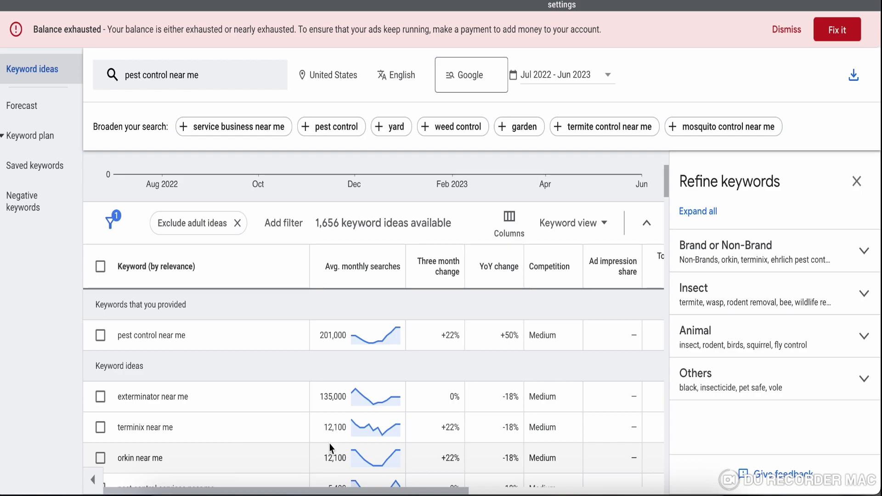
pyautogui.click(339, 258)
pyautogui.click(366, 247)
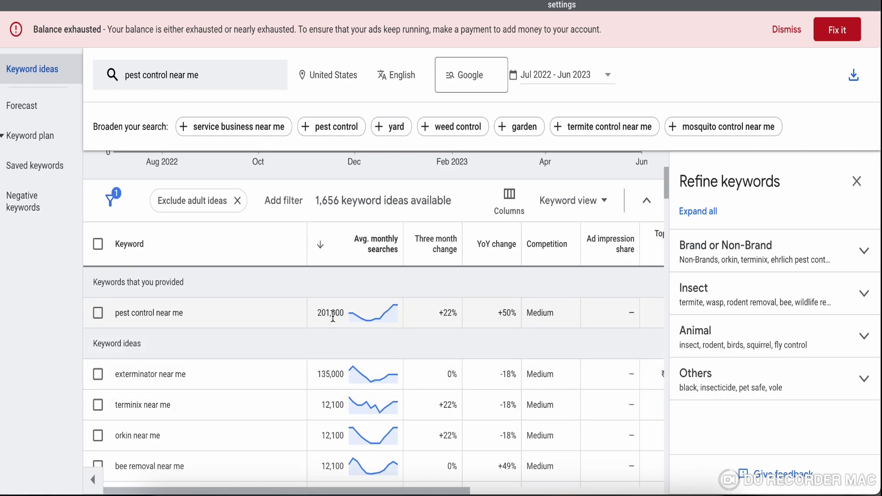
# Increase the number of rows shown per page in the keyword ideas table
pyautogui.scroll(-20, 333, 317)
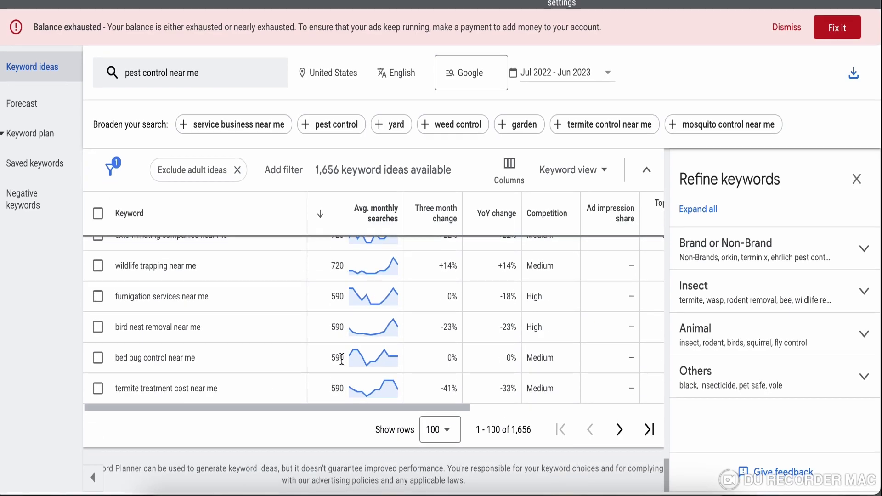
pyautogui.click(433, 434)
pyautogui.click(434, 416)
# Review the sorted keyword ideas and compare their average monthly searches
pyautogui.scroll(-5, 389, 368)
pyautogui.scroll(15, 389, 369)
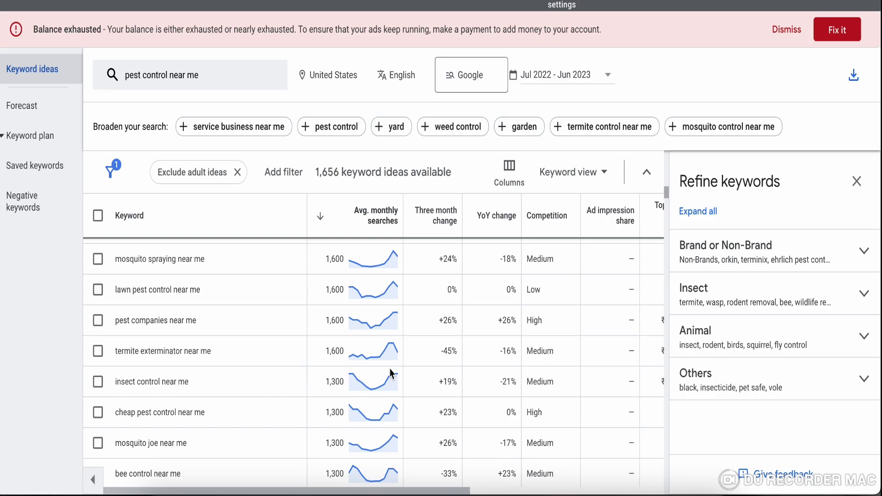
pyautogui.scroll(10, 389, 369)
pyautogui.scroll(-6, 390, 368)
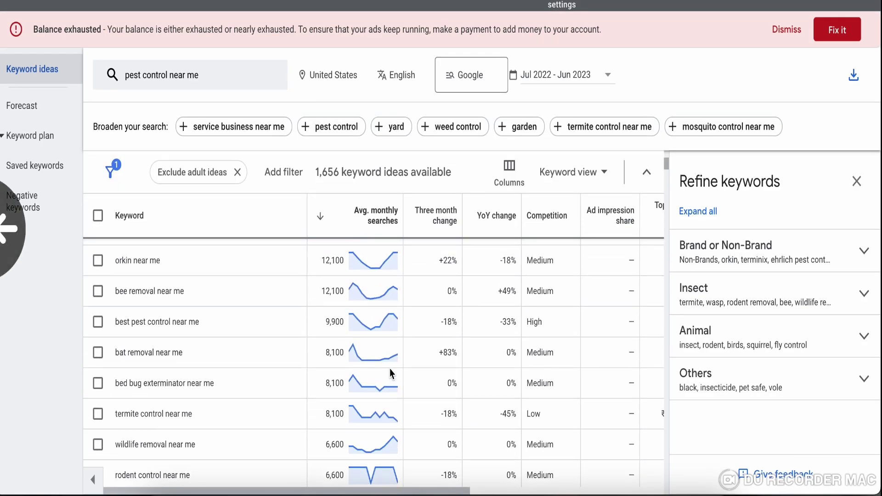
pyautogui.scroll(5, 389, 369)
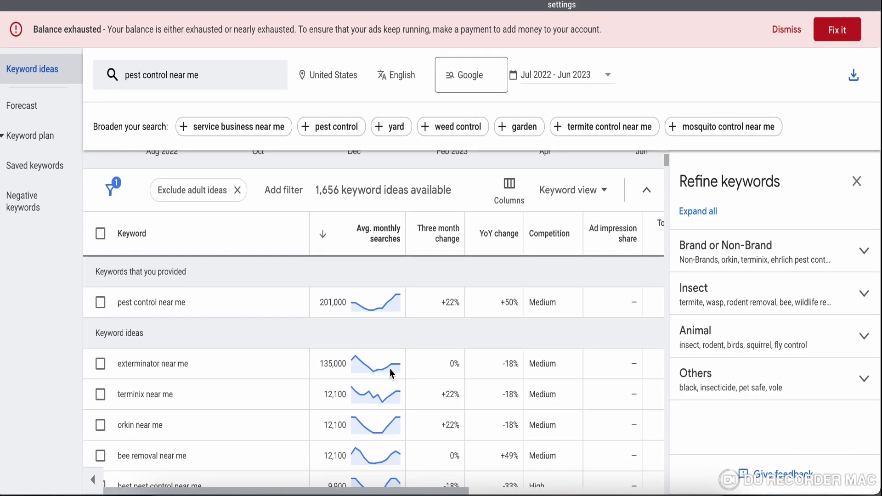
# Compare the top keyword ideas with "pest control near me" by average monthly searches and search trend
pyautogui.moveTo(390, 369)
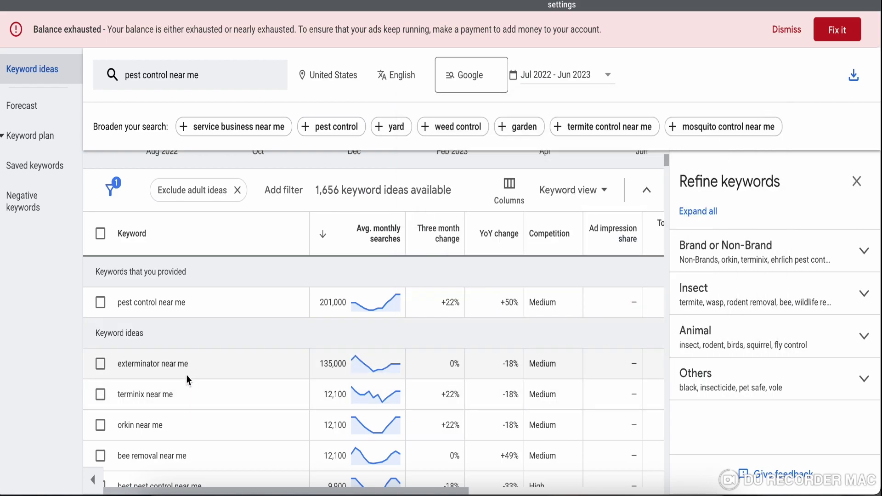
pyautogui.scroll(-3, 205, 416)
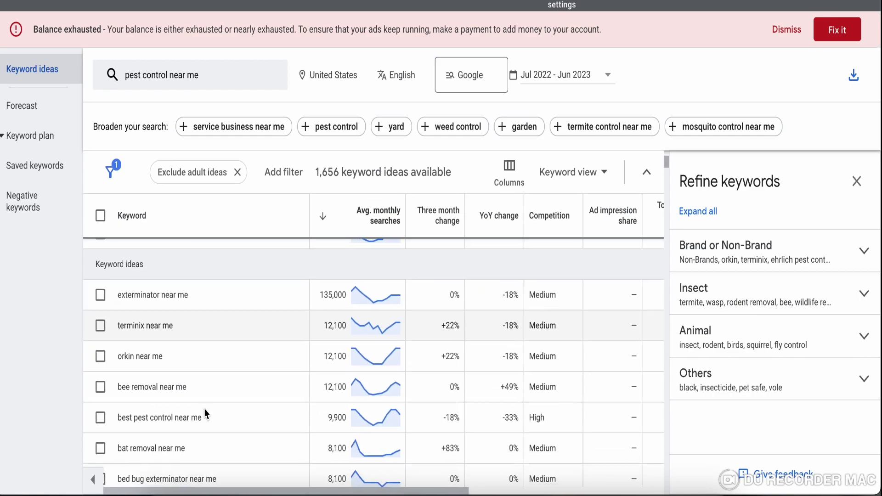
pyautogui.scroll(2, 205, 416)
pyautogui.scroll(-5, 209, 416)
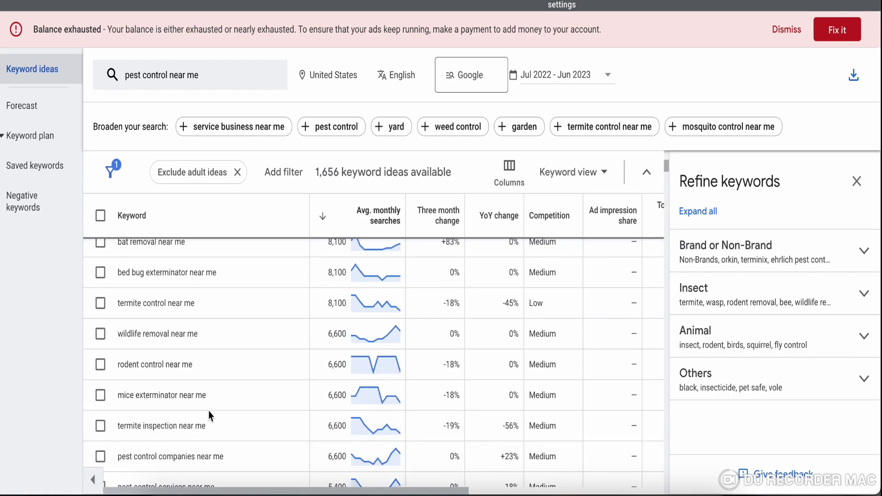
pyautogui.scroll(8, 209, 416)
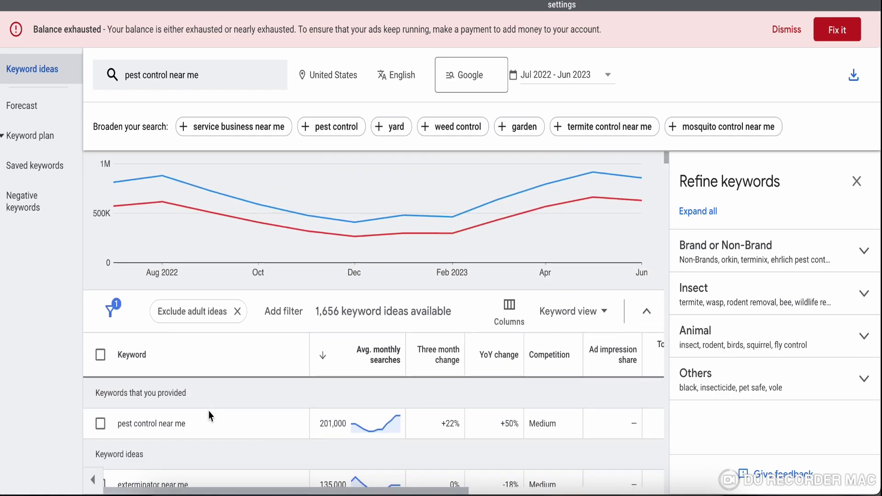
pyautogui.scroll(-2, 209, 416)
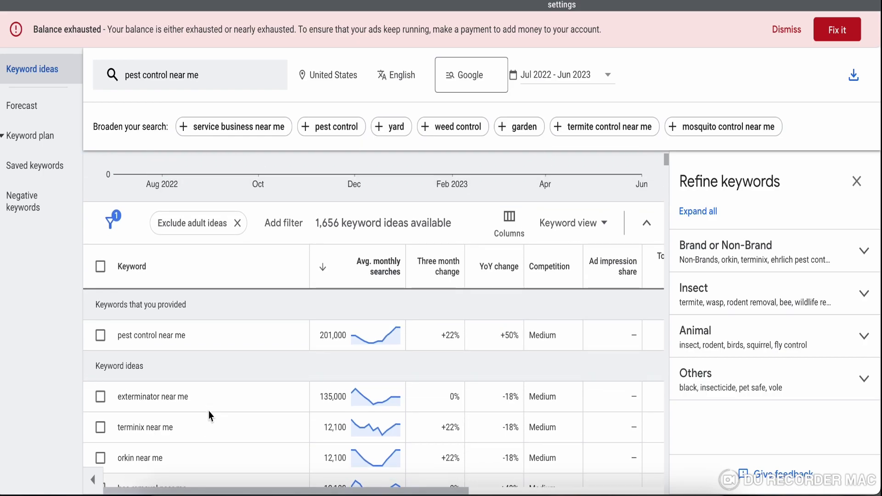
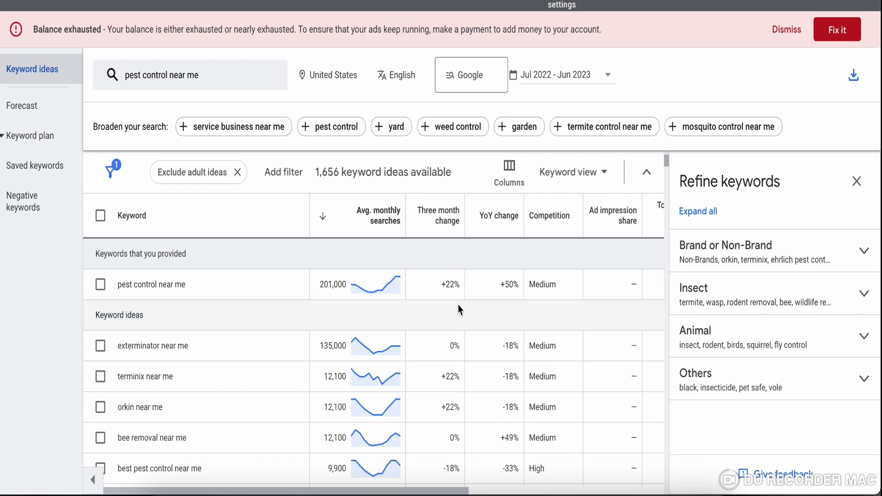
# Examine the three month change figures for the provided keyword and the highest-volume keyword ideas
pyautogui.scroll(-1, 458, 306)
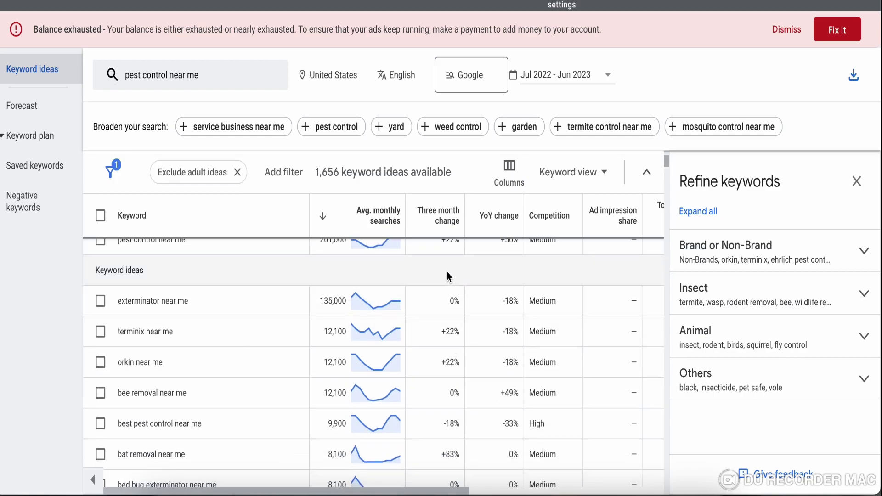
pyautogui.scroll(1, 449, 276)
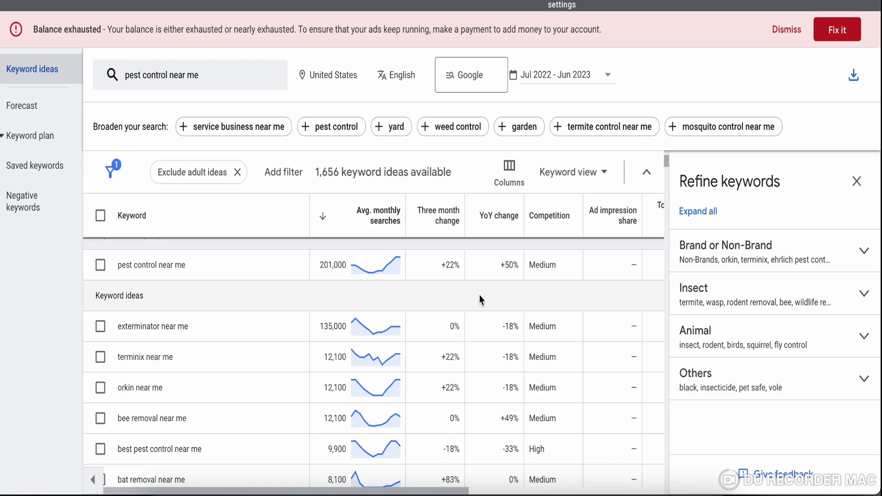
pyautogui.scroll(-1, 455, 358)
pyautogui.scroll(1, 455, 361)
pyautogui.scroll(-1, 455, 363)
pyautogui.scroll(-1, 455, 370)
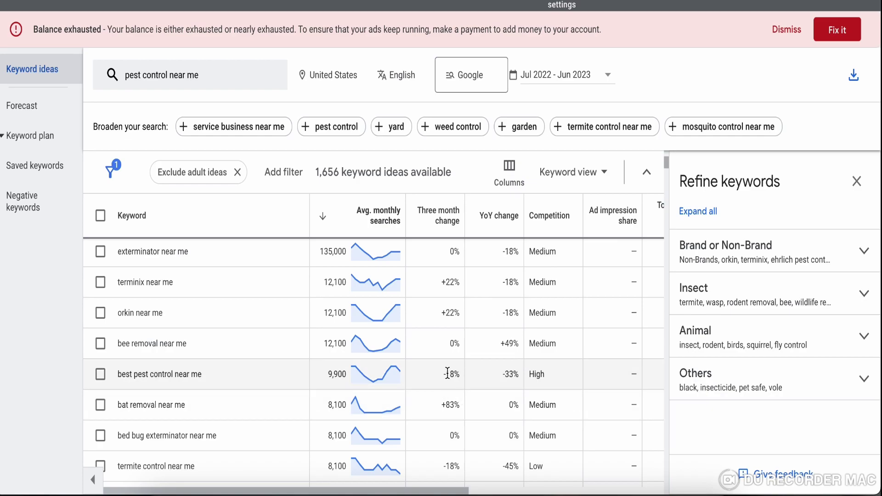
pyautogui.scroll(3, 453, 375)
pyautogui.scroll(-3, 449, 378)
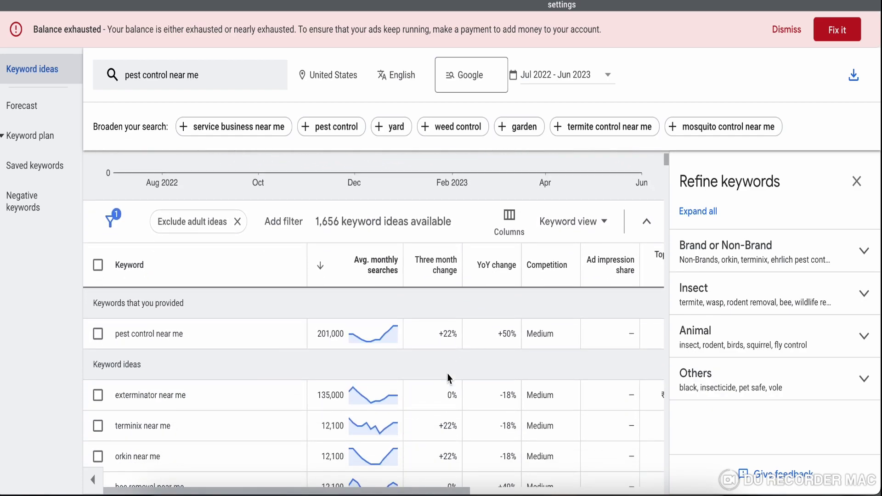
# Read the explanation of YoY change and compare its values across the top keyword ideas
pyautogui.moveTo(491, 274)
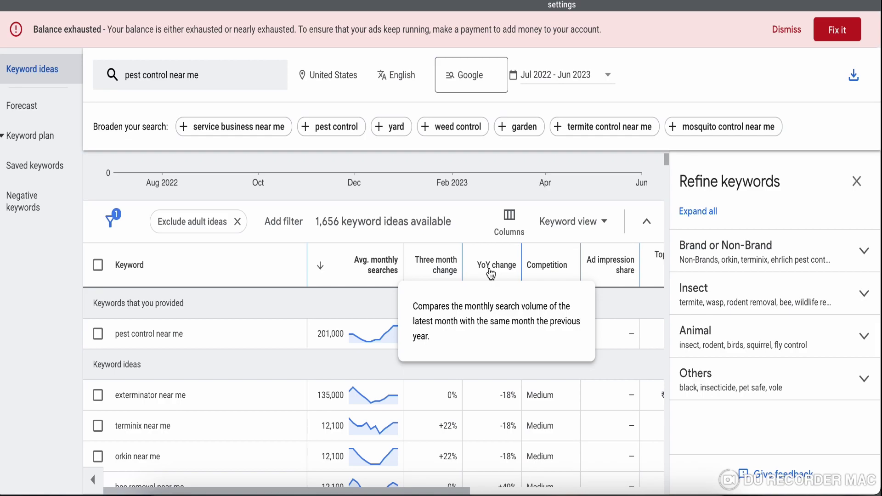
pyautogui.scroll(-1, 501, 361)
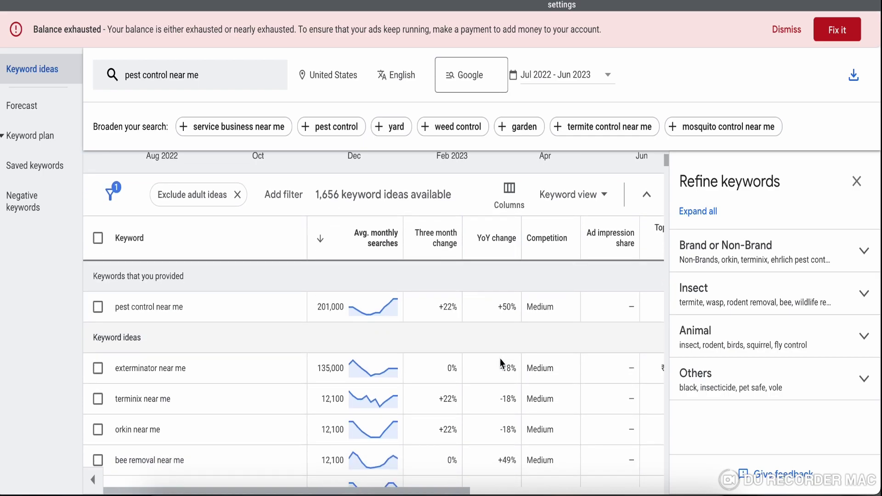
pyautogui.scroll(-2, 500, 363)
pyautogui.scroll(-2, 513, 370)
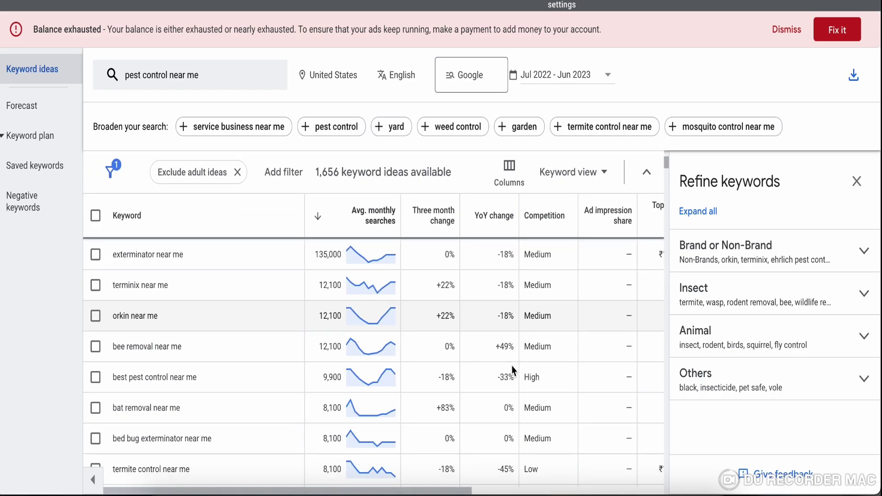
pyautogui.scroll(3, 513, 370)
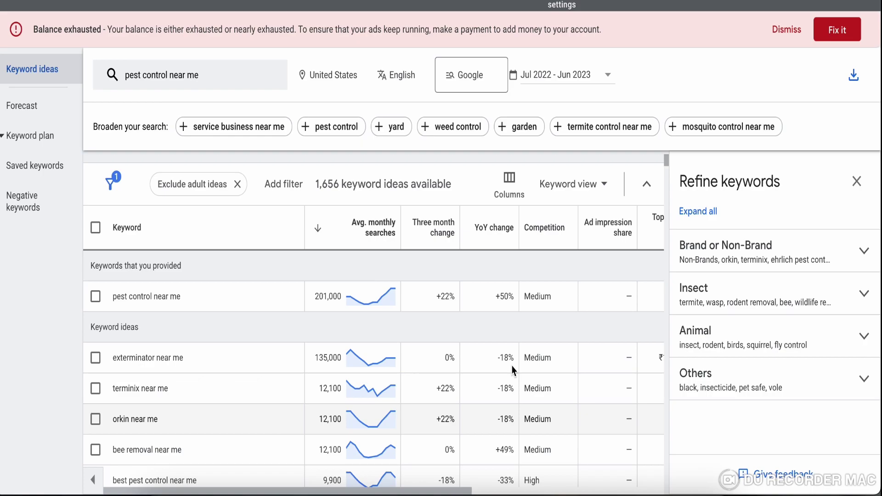
pyautogui.scroll(1, 500, 324)
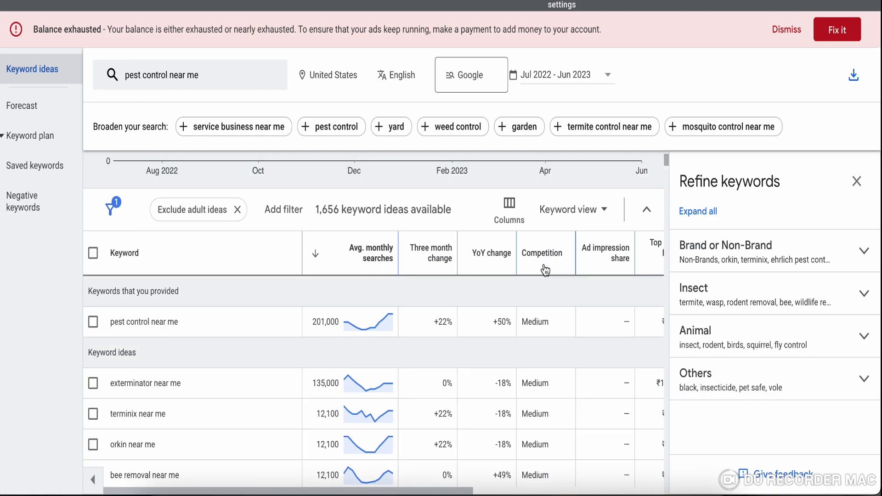
# Examine the Competition and Ad impression share columns for the listed keyword ideas
pyautogui.moveTo(548, 260)
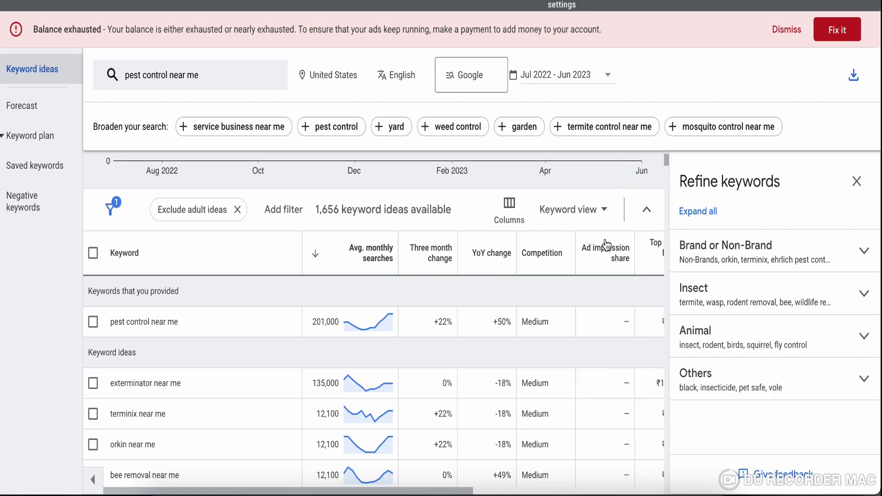
pyautogui.moveTo(605, 268)
pyautogui.scroll(-5, 552, 318)
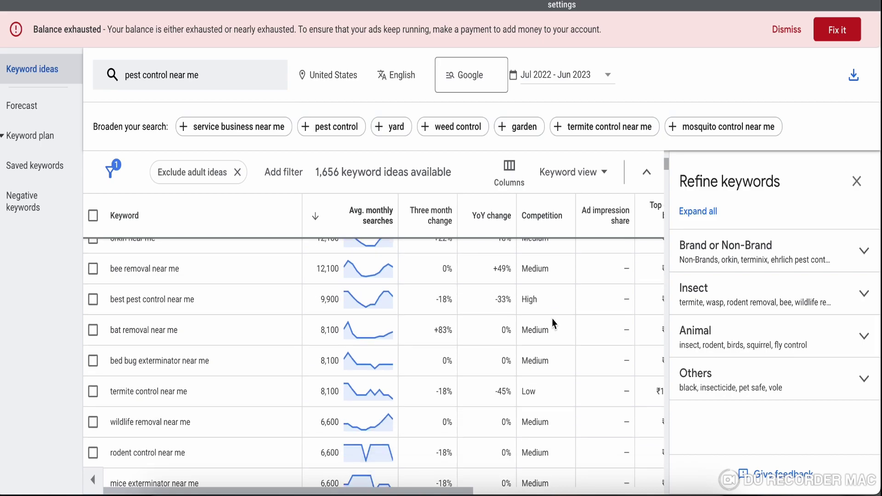
pyautogui.scroll(2, 552, 319)
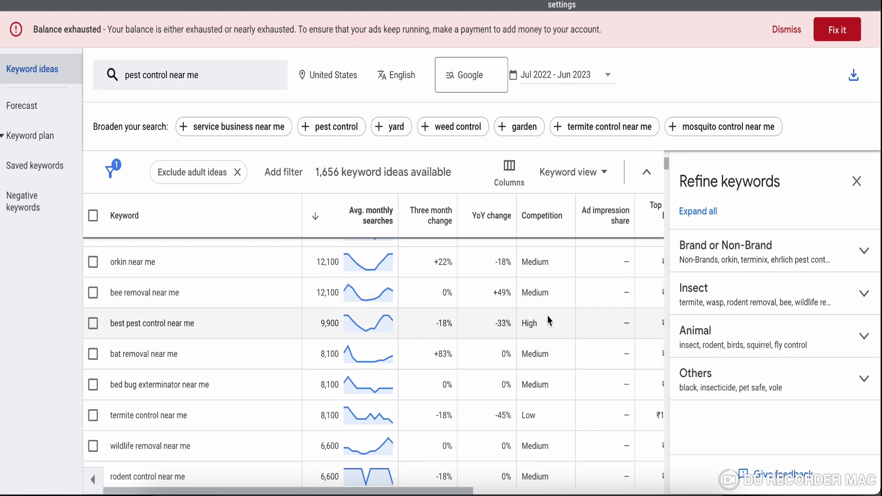
pyautogui.scroll(5, 551, 324)
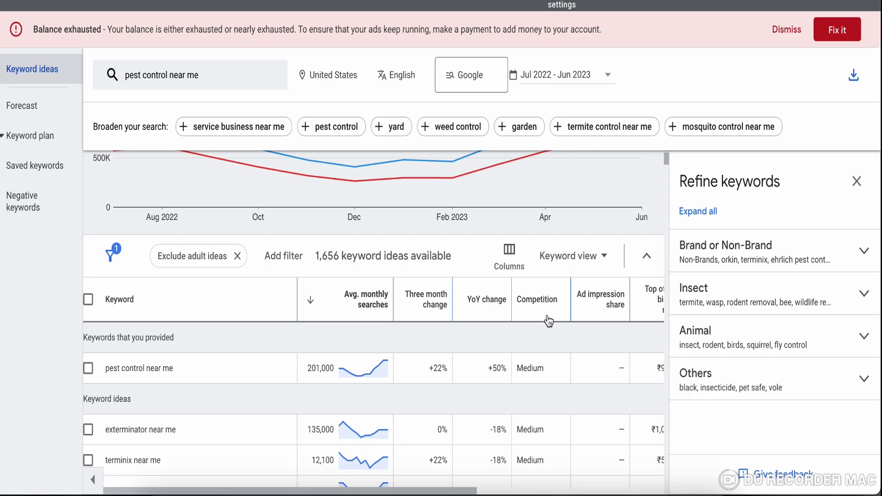
# Review the low-range and high-range top of page bids for the keyword ideas
pyautogui.hscroll(5, 549, 320)
pyautogui.scroll(-2, 513, 327)
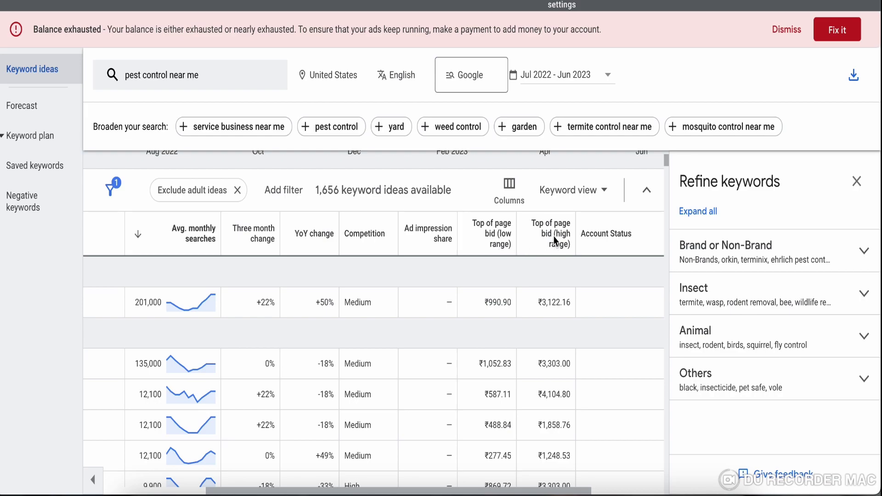
pyautogui.scroll(-1, 500, 290)
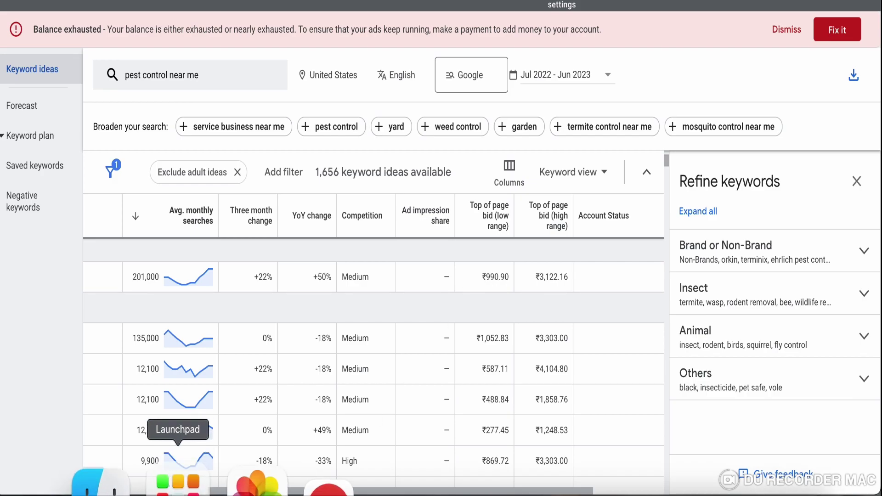
# Switch to the Google search page and search for "pest control near me"
pyautogui.write('s')
pyautogui.write('t c')
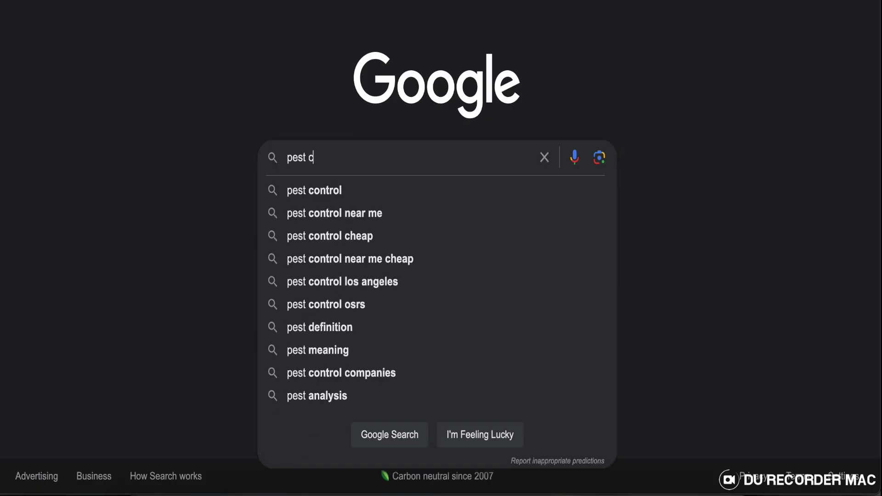
pyautogui.write('ontrol near me')
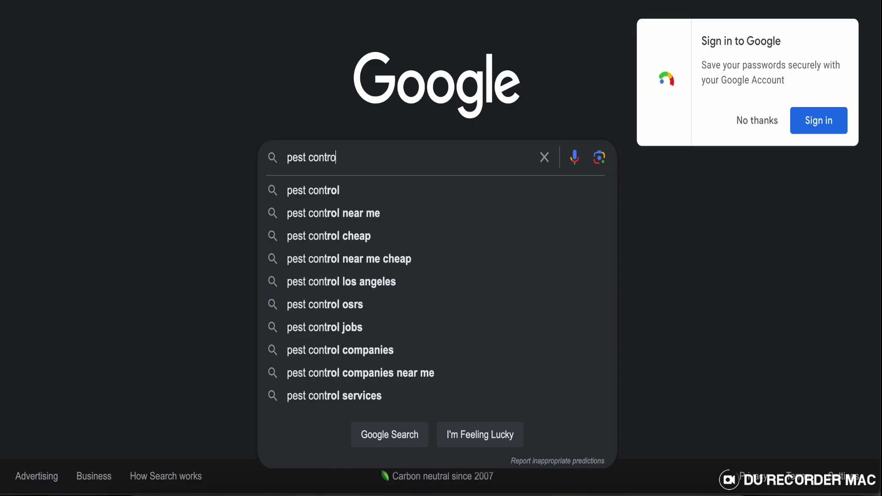
pyautogui.press('Return')
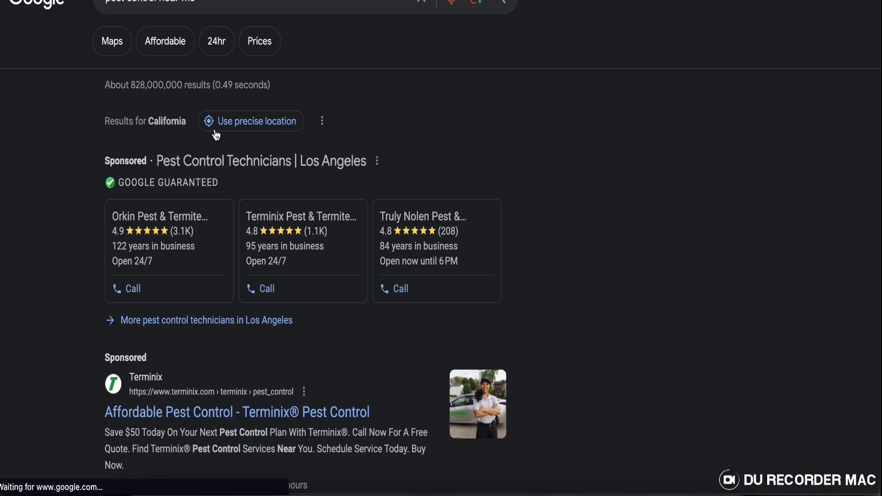
# Examine the sponsored pest control listings and text ads at the start of the Google search results
pyautogui.scroll(-5, 216, 135)
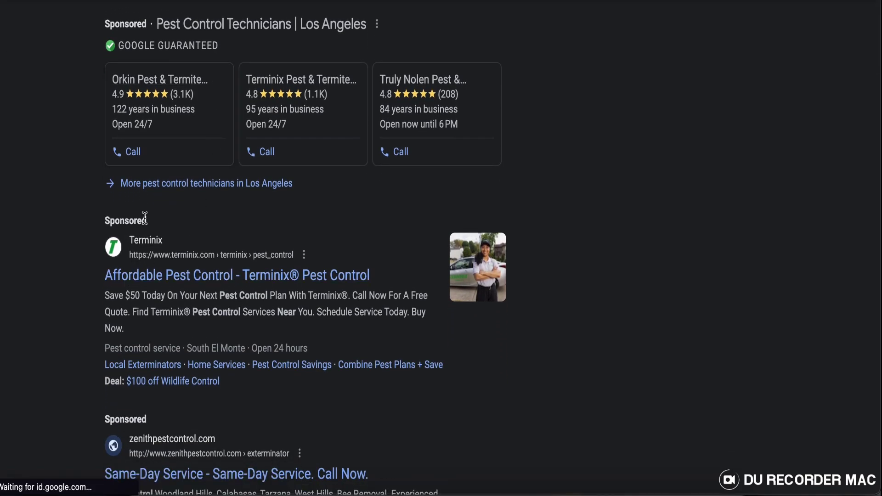
pyautogui.click(184, 250)
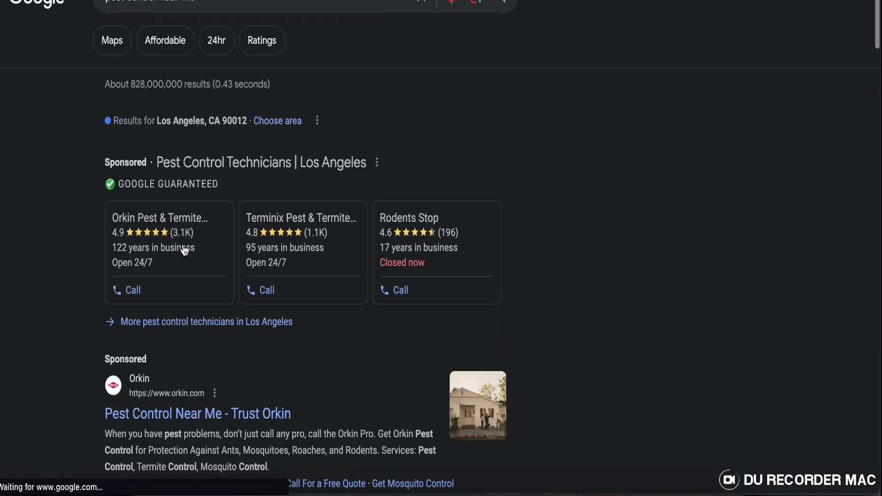
pyautogui.scroll(-5, 183, 248)
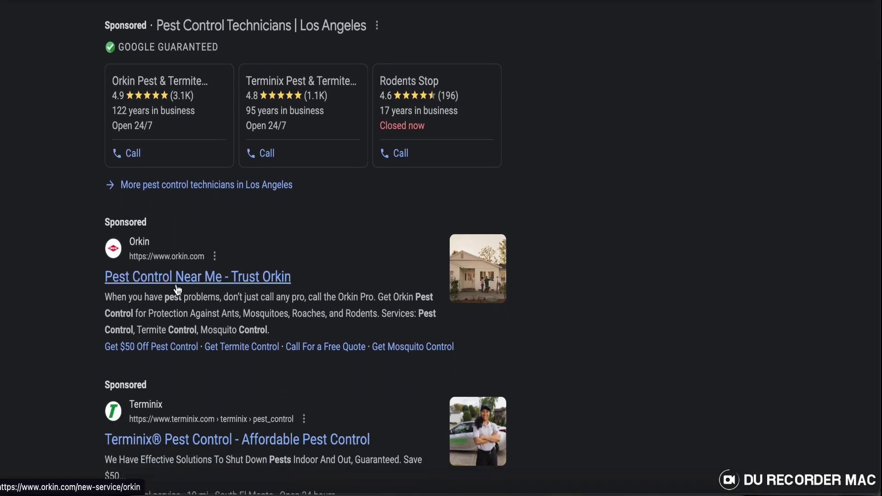
pyautogui.scroll(-12, 178, 288)
pyautogui.scroll(14, 183, 289)
pyautogui.scroll(1, 182, 288)
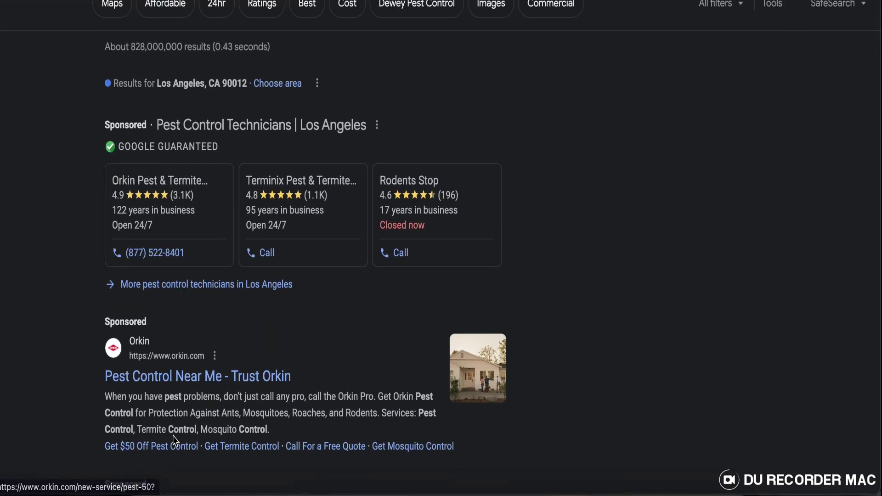
pyautogui.scroll(-7, 174, 437)
pyautogui.scroll(6, 173, 436)
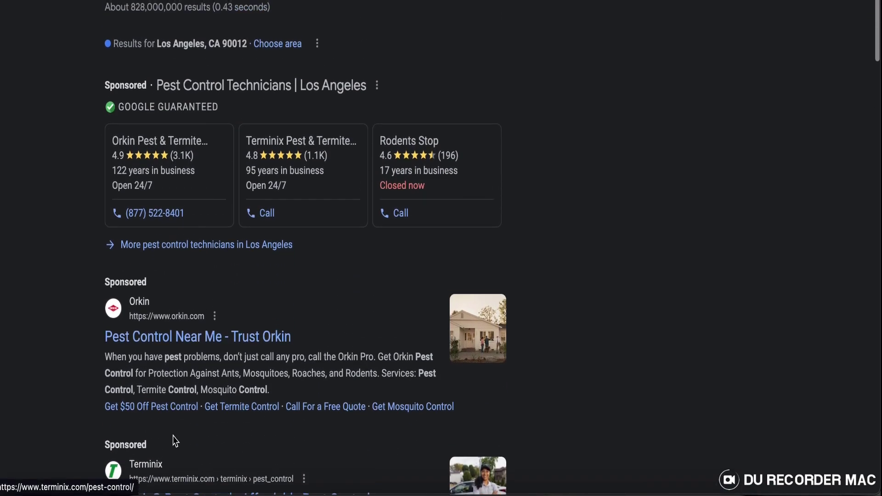
pyautogui.scroll(1, 175, 442)
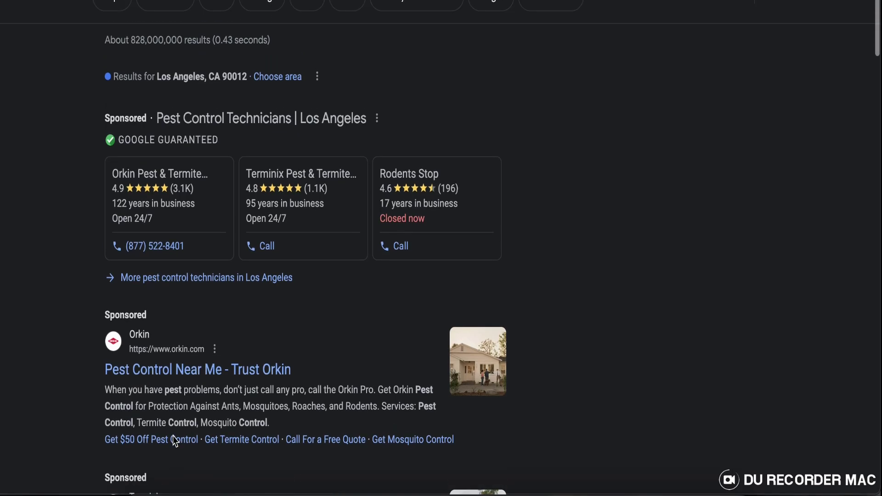
# Switch back to Keyword Planner and look at the top of page bid for "pest control near me"
pyautogui.hotkey('ctrl', 'Right')
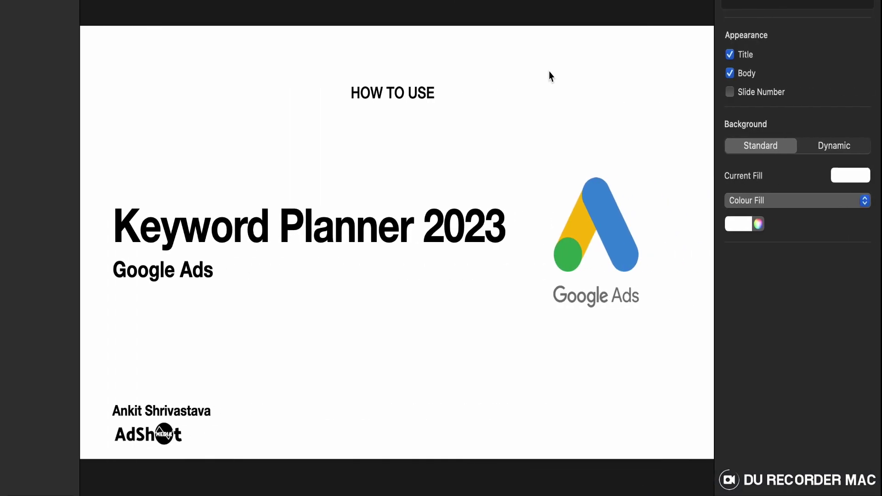
pyautogui.hotkey('ctrl', 'Left')
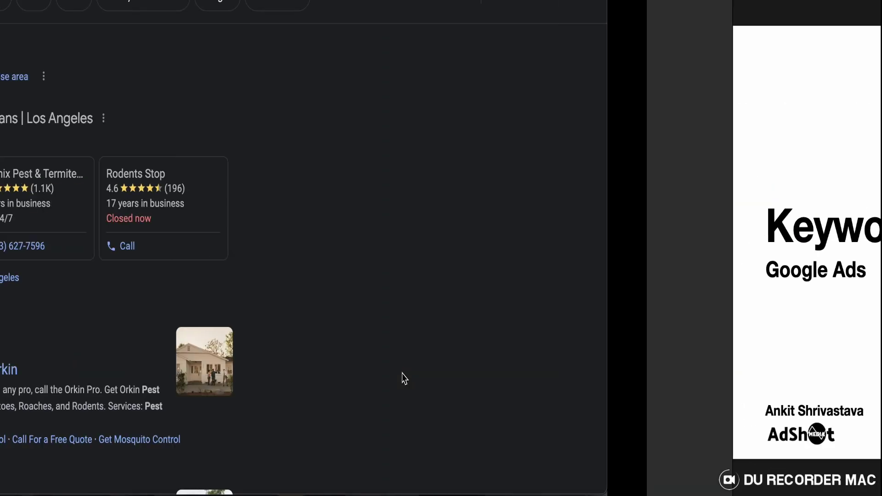
pyautogui.moveTo(434, 492)
pyautogui.click(272, 485)
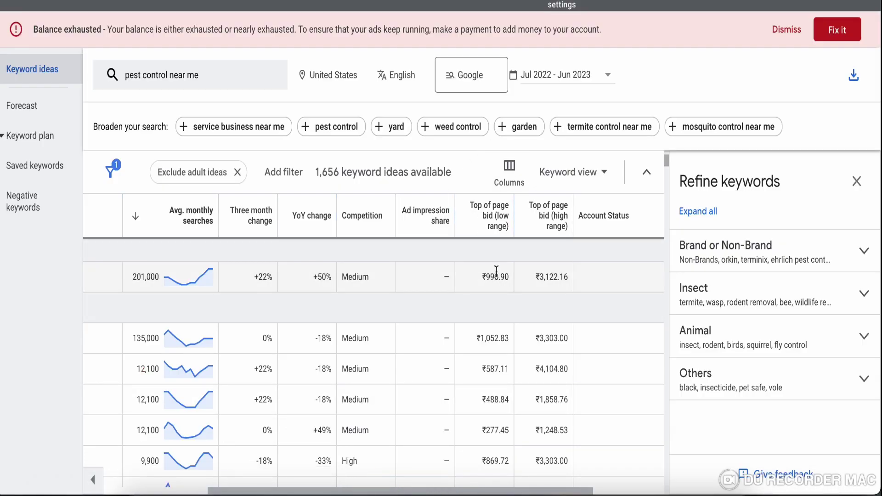
# Return to the Google search results and look through the sponsored ads down to the Businesses listings
pyautogui.hotkey('ctrl', 'Right')
pyautogui.hotkey('ctrl', 'Left')
pyautogui.hotkey('ctrl', 'Up')
pyautogui.click(305, 169)
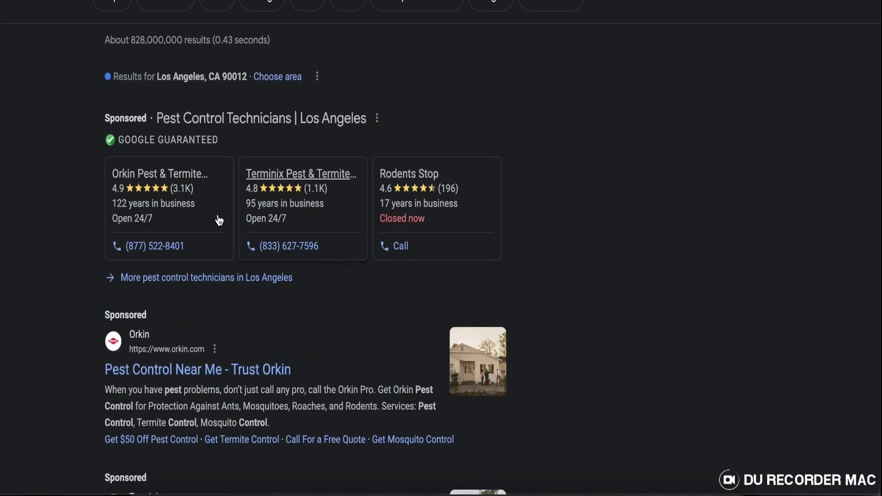
pyautogui.scroll(-10, 198, 307)
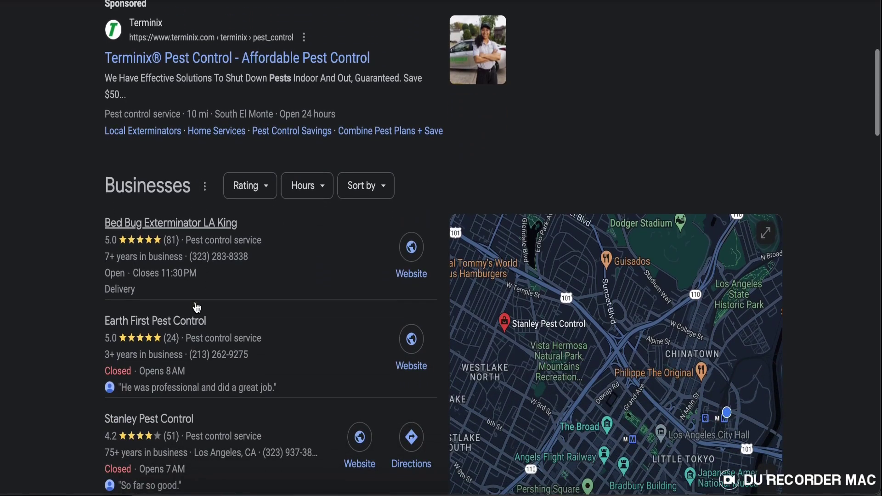
# Examine the organic results after the Businesses listings, then return to the sponsored pest control ads at the start of the page
pyautogui.scroll(-13, 198, 307)
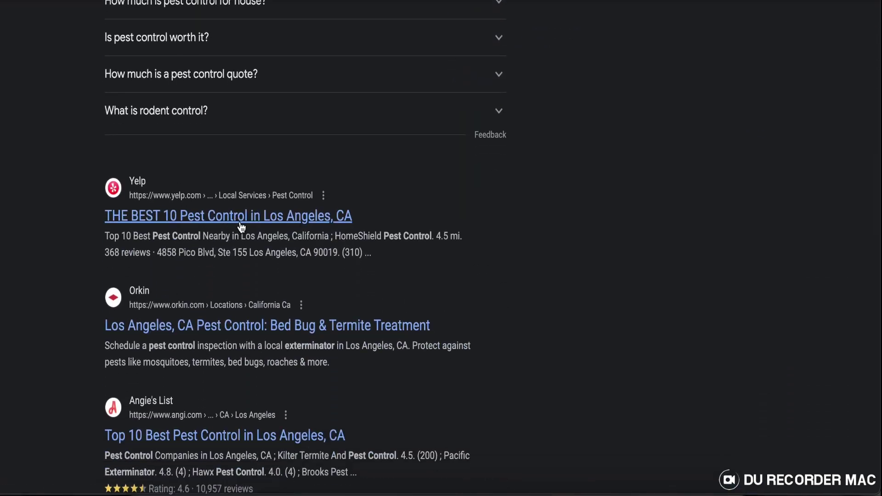
pyautogui.scroll(3, 246, 197)
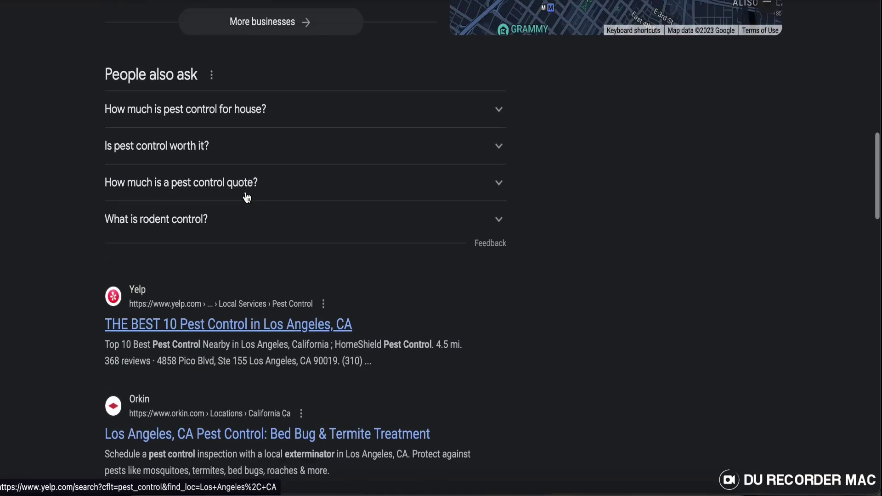
pyautogui.scroll(-1, 247, 197)
pyautogui.scroll(6, 235, 275)
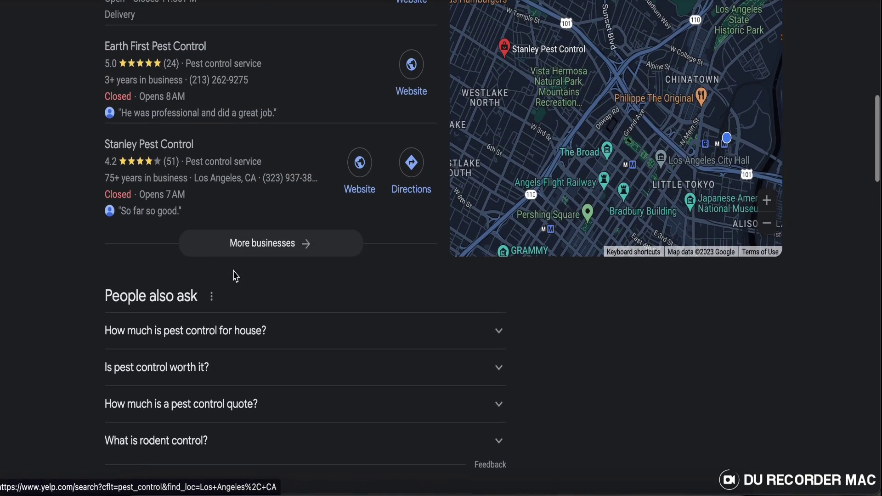
pyautogui.scroll(-6, 234, 275)
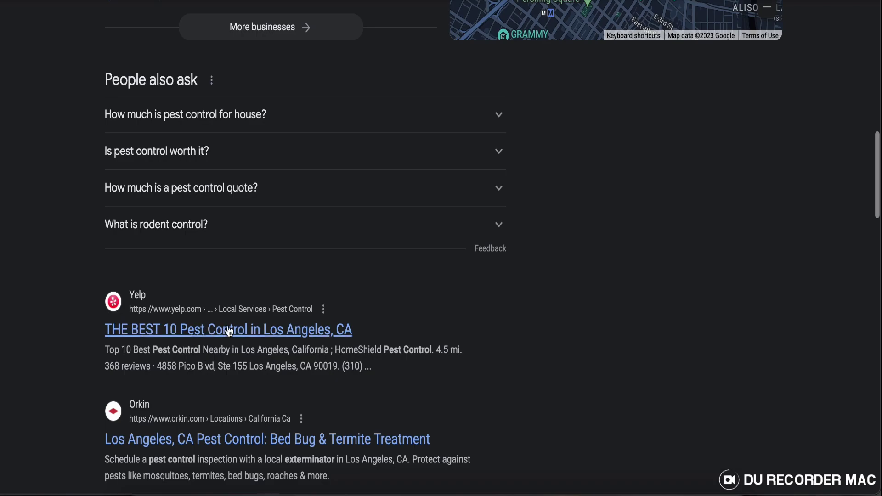
pyautogui.scroll(7, 250, 175)
pyautogui.scroll(10, 252, 177)
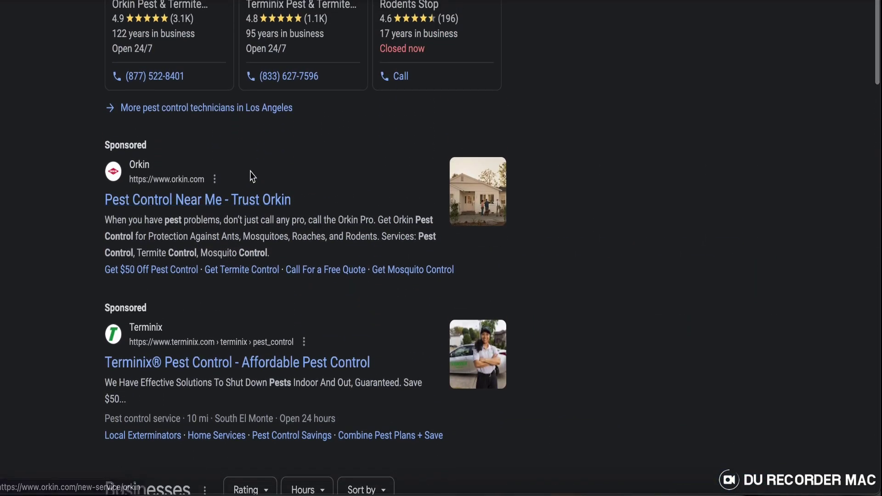
pyautogui.scroll(-4, 251, 176)
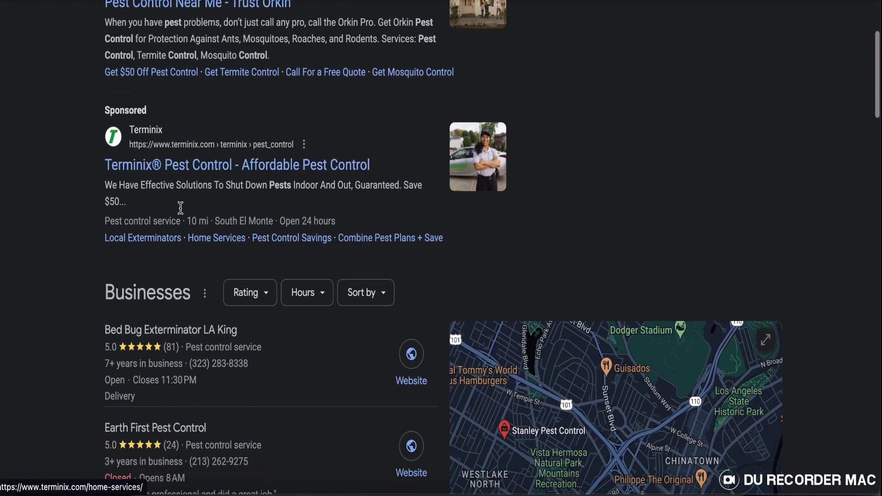
pyautogui.scroll(3, 251, 241)
pyautogui.scroll(6, 252, 244)
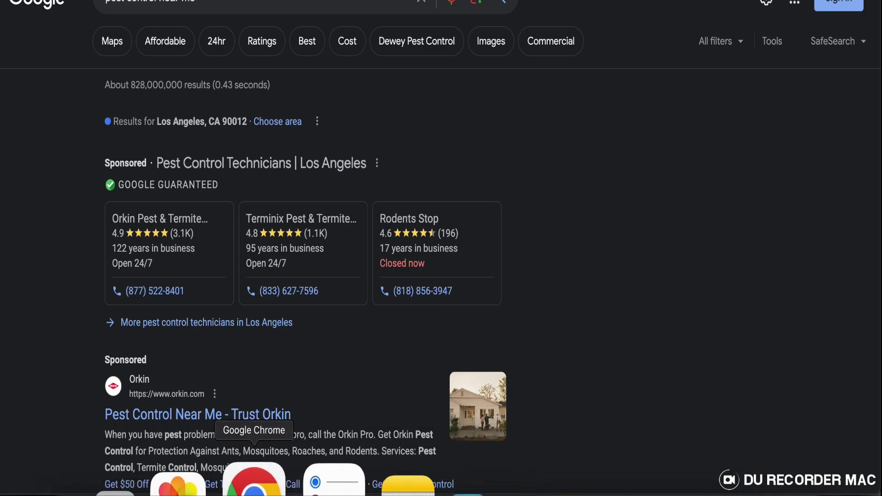
# Switch to Keyword Planner in Google Chrome and check the low-range top of page bid for "pest control near me"
pyautogui.click(265, 480)
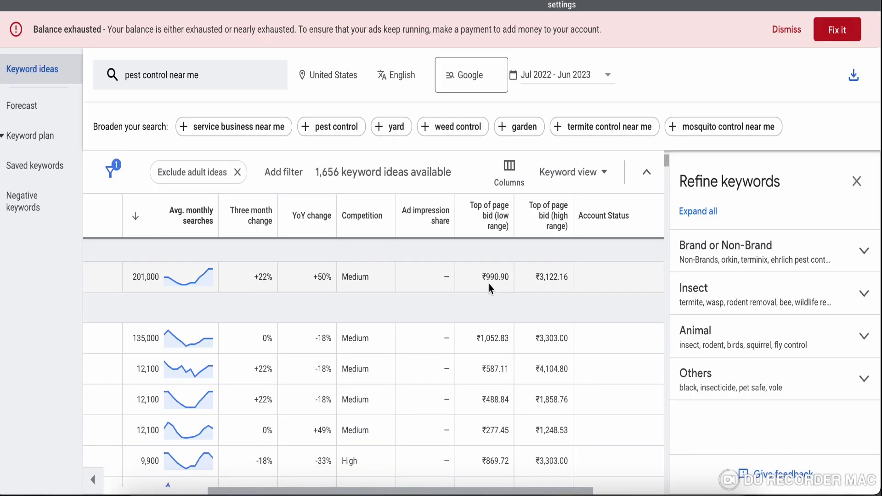
pyautogui.hscroll(-1, 485, 279)
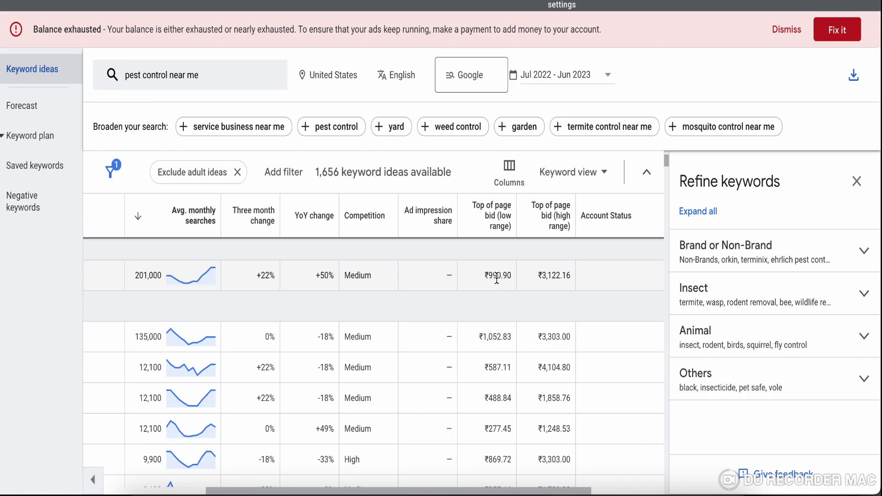
pyautogui.moveTo(305, 487)
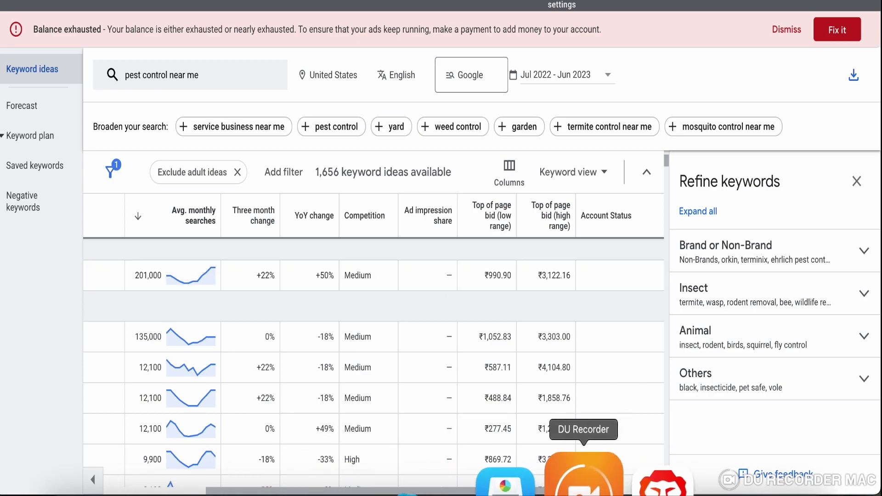
# Switch to the Google results in Brave Browser and look over the sponsored Orkin and Terminix ads
pyautogui.click(664, 481)
pyautogui.scroll(-4, 340, 359)
pyautogui.scroll(3, 340, 359)
pyautogui.scroll(-6, 339, 361)
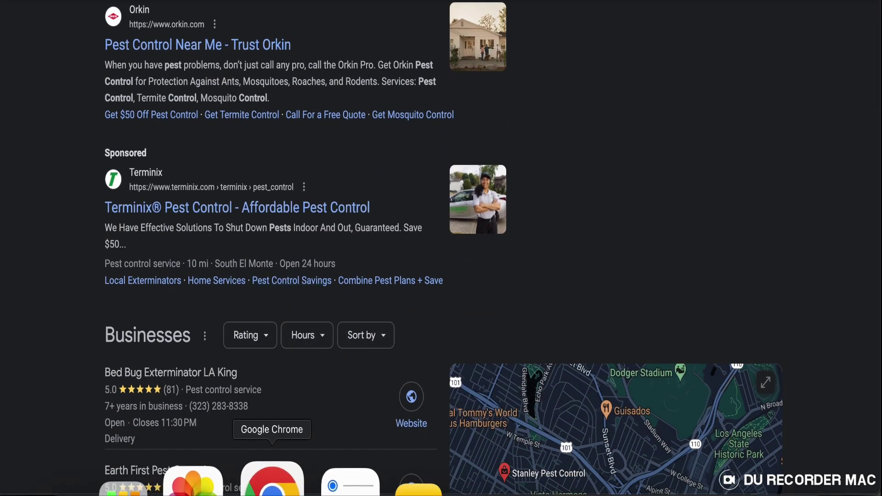
# Glance at Keyword Planner, then return to the Google results in Brave Browser and review the sponsored Pest Control Technicians listings
pyautogui.click(273, 488)
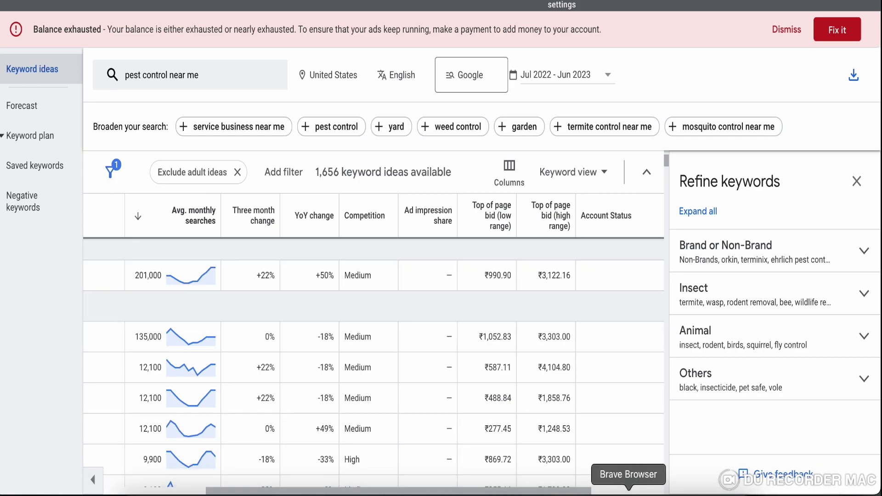
pyautogui.click(624, 483)
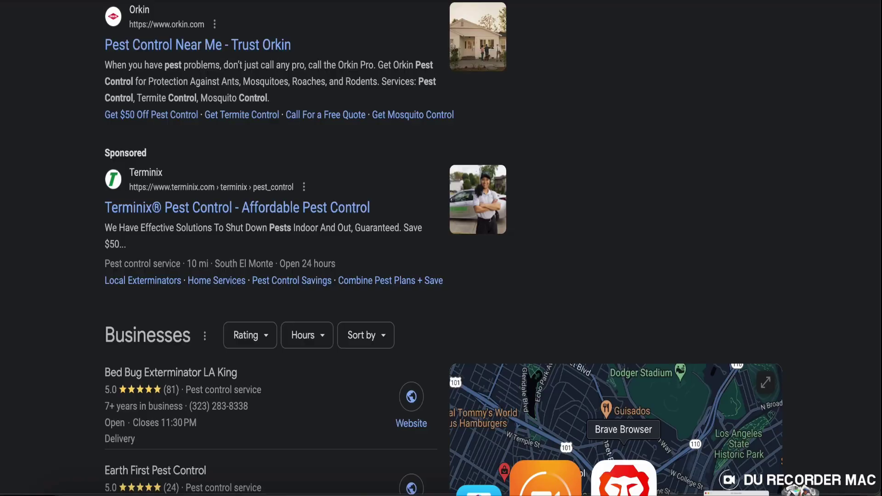
pyautogui.scroll(4, 321, 294)
pyautogui.scroll(4, 232, 195)
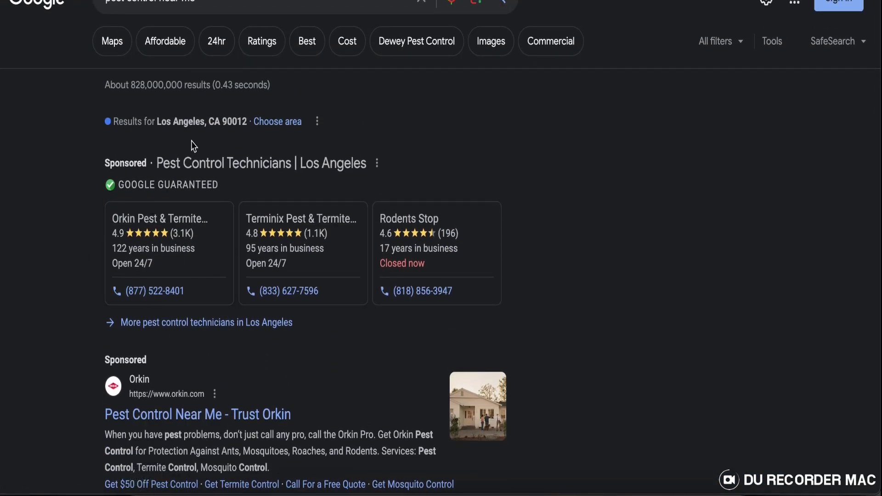
pyautogui.moveTo(304, 493)
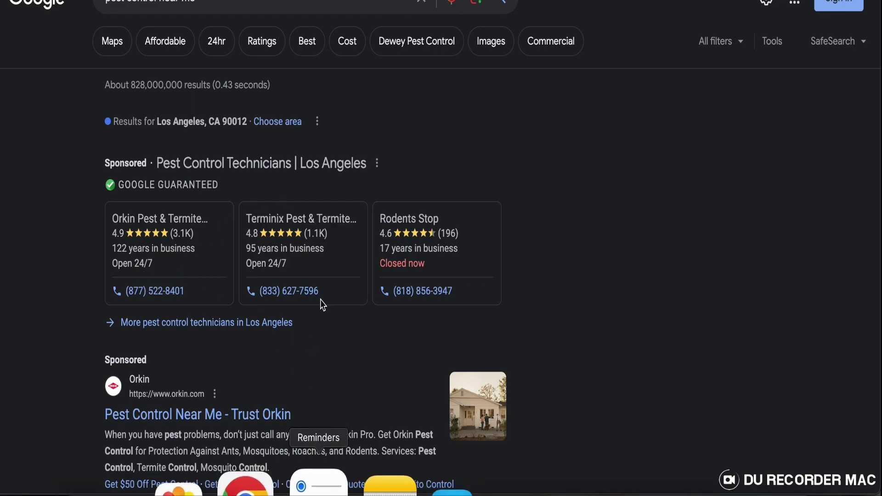
pyautogui.scroll(-3, 331, 335)
pyautogui.rightClick(333, 336)
pyautogui.press('Escape')
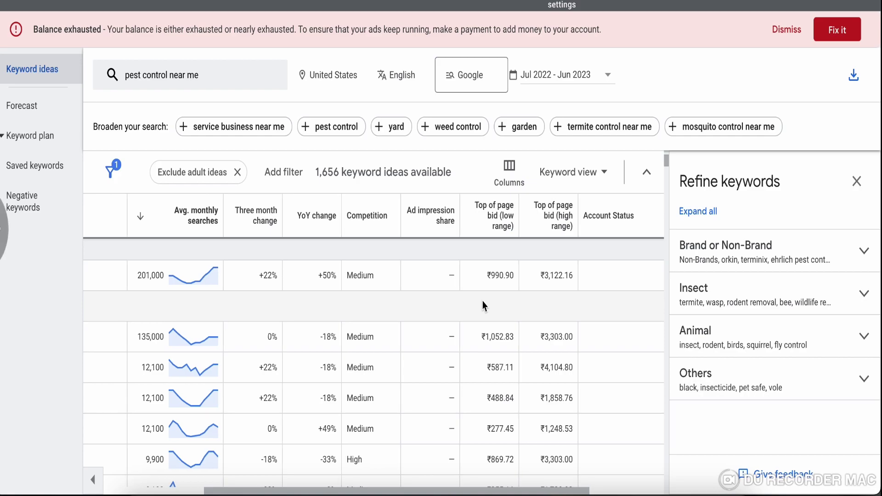
# Look through the low- and high-range top of page bids of the Keyword Planner ideas in Google Chrome
pyautogui.scroll(-5, 484, 331)
pyautogui.scroll(-10, 484, 355)
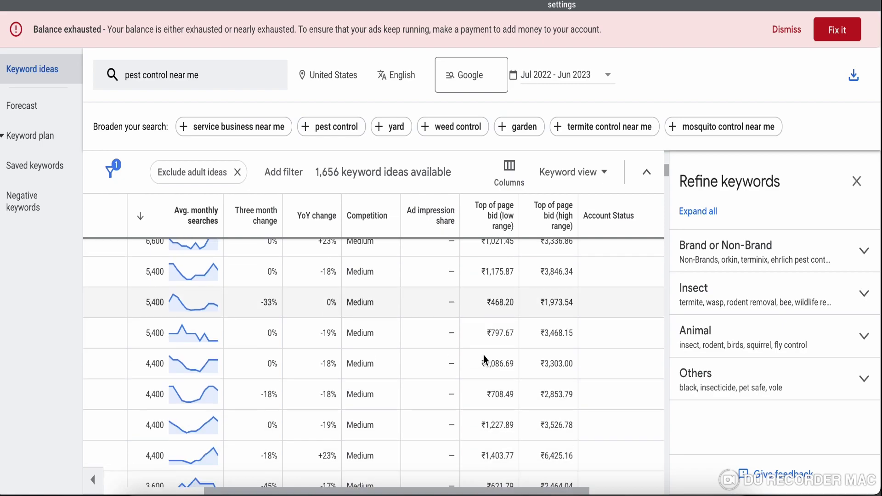
pyautogui.hscroll(1, 484, 355)
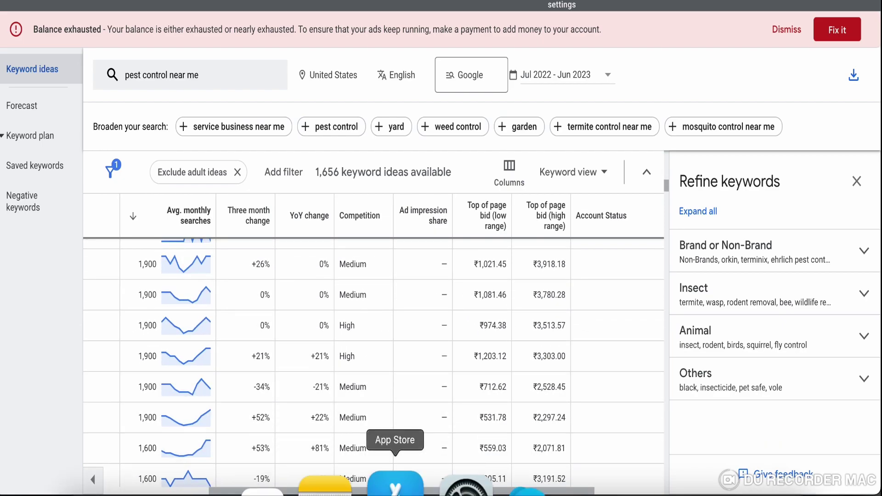
pyautogui.moveTo(408, 491)
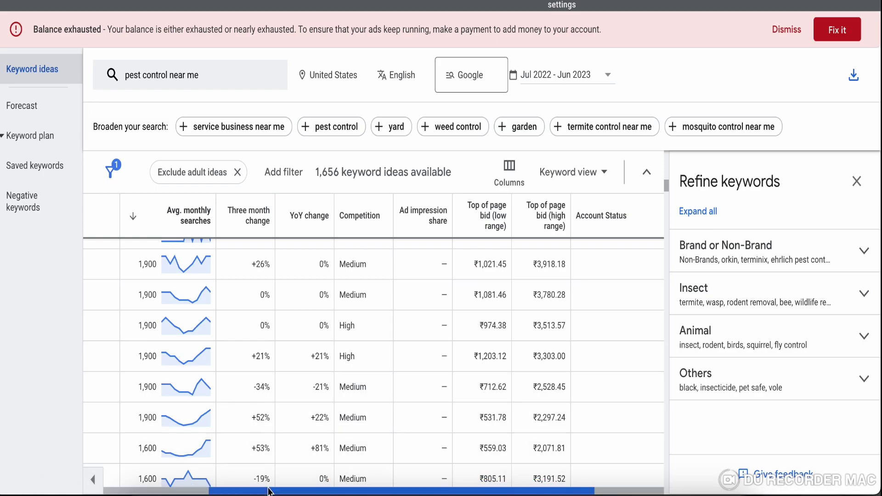
# Bring the Keyword column back into view and review the keyword ideas with their average monthly searches
pyautogui.moveTo(270, 492); pyautogui.dragTo(152, 492)
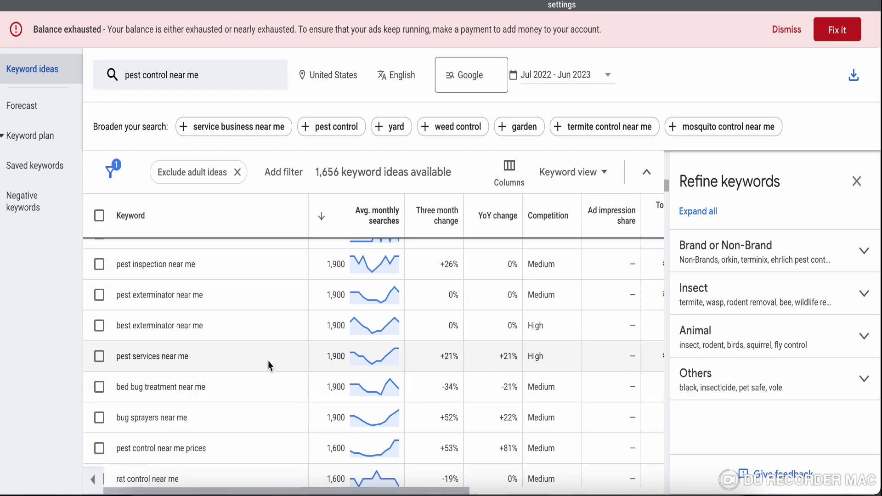
pyautogui.scroll(5, 269, 360)
pyautogui.scroll(10, 268, 359)
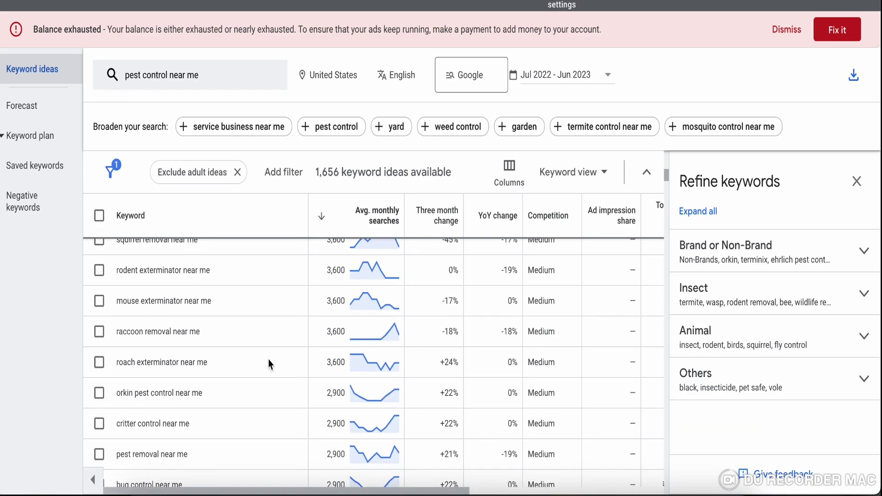
pyautogui.scroll(-5, 269, 360)
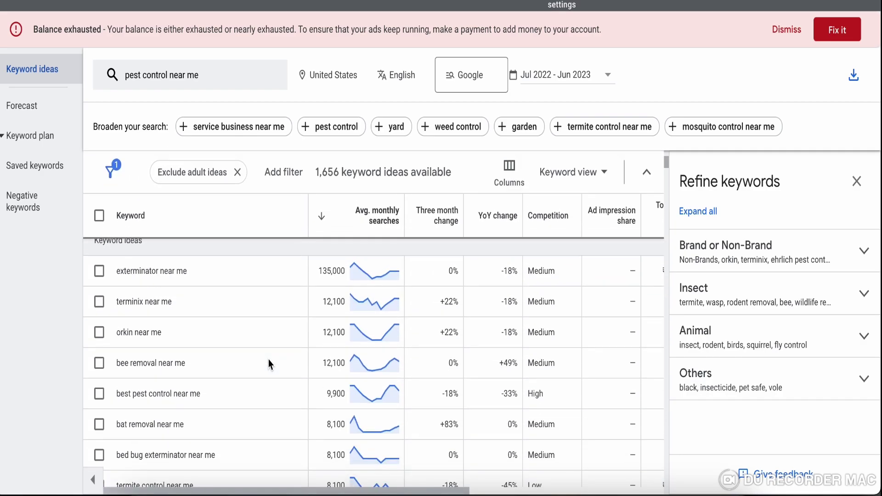
# Read the explanation of the Competition (indexed value) column and look at the values of the first keyword ideas
pyautogui.hscroll(5, 394, 303)
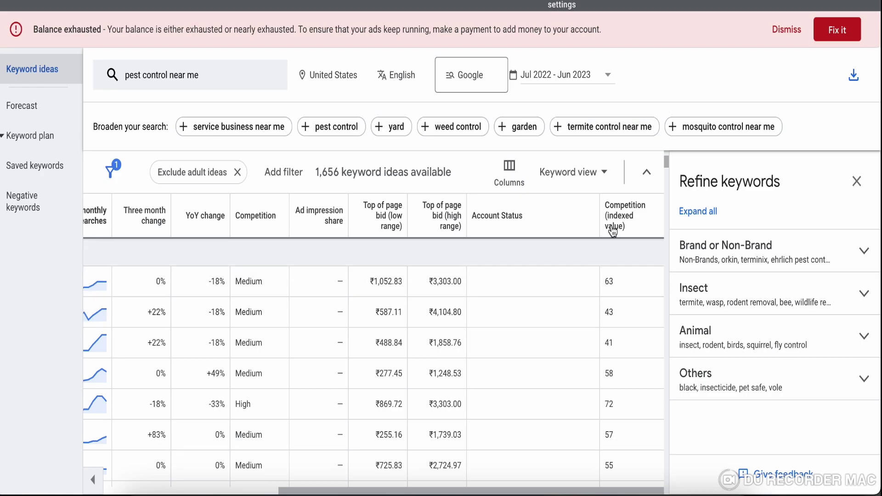
pyautogui.moveTo(617, 225)
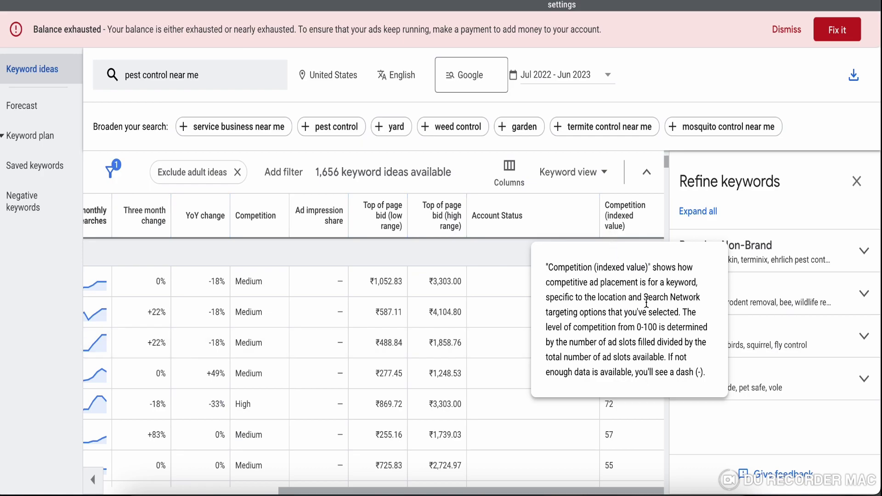
pyautogui.scroll(-2, 616, 331)
pyautogui.scroll(3, 617, 331)
pyautogui.hscroll(-1, 616, 331)
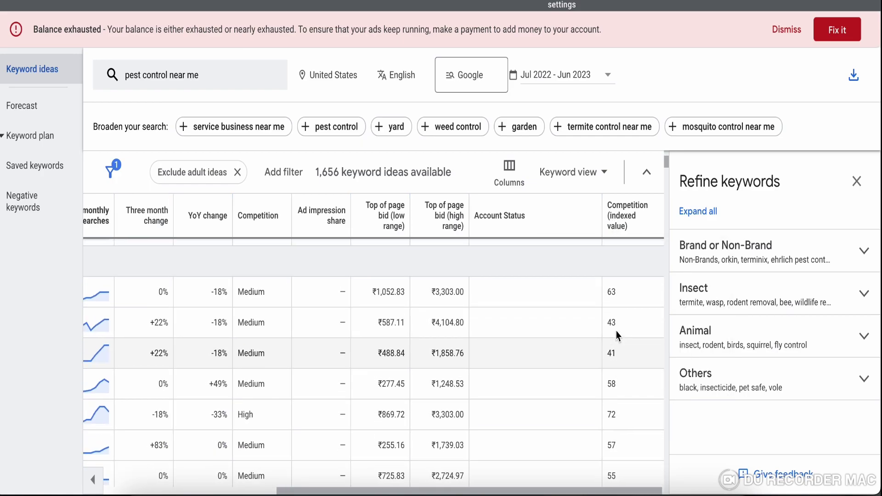
pyautogui.moveTo(460, 451)
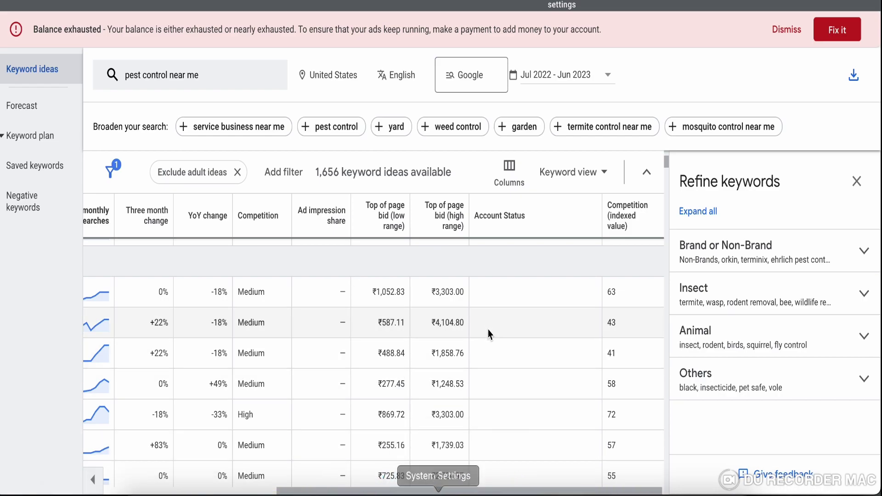
# Check the keyword names and competition levels again, then reread the explanation of the Competition (indexed value) column
pyautogui.hscroll(-5, 271, 480)
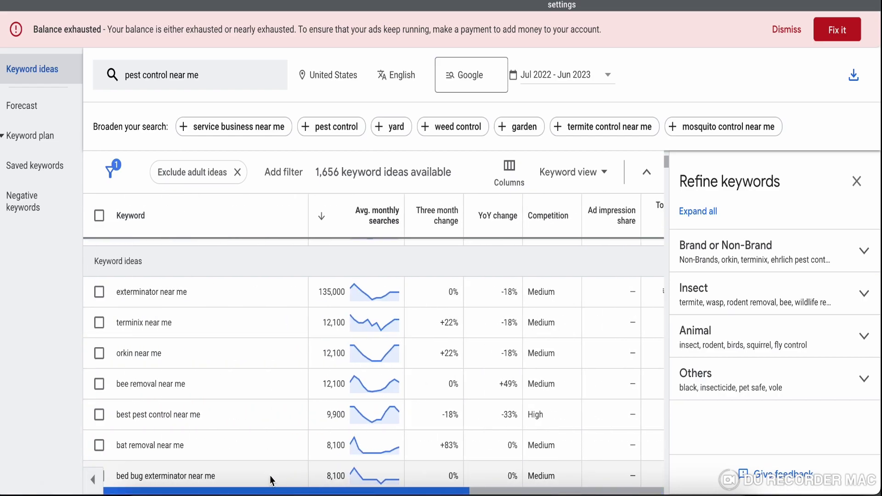
pyautogui.hscroll(10, 275, 480)
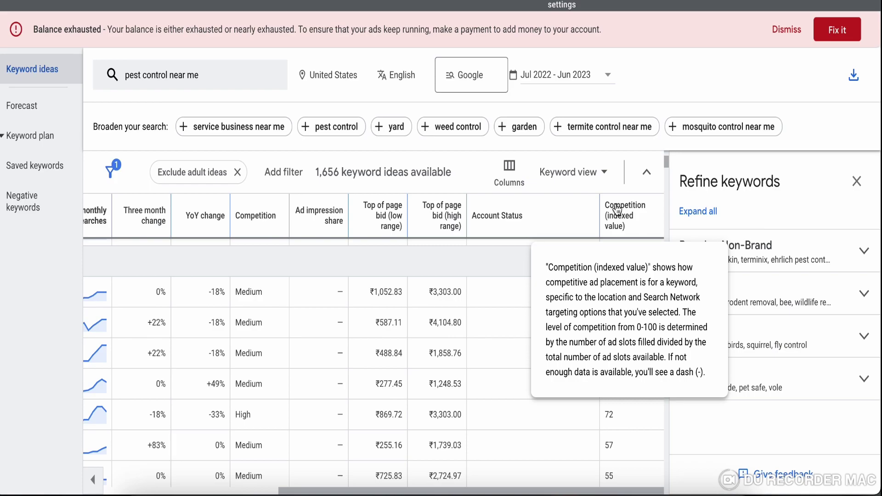
pyautogui.moveTo(639, 330); pyautogui.dragTo(656, 329)
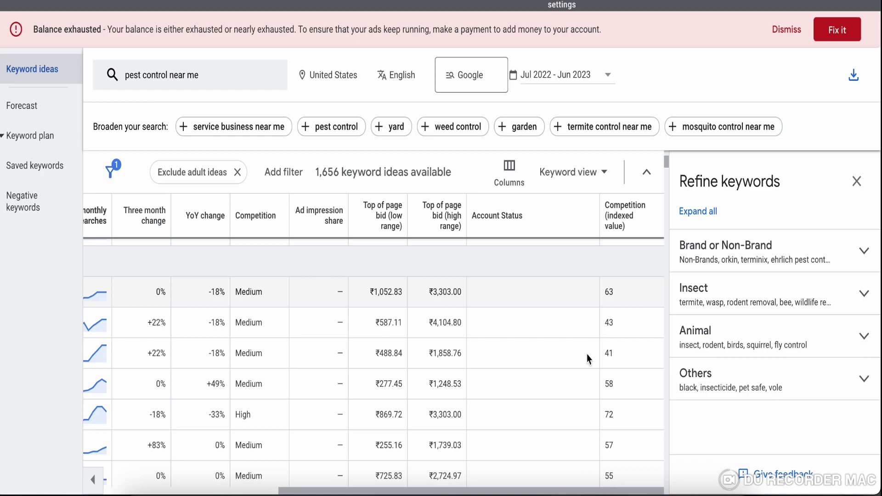
pyautogui.moveTo(526, 490); pyautogui.dragTo(542, 476)
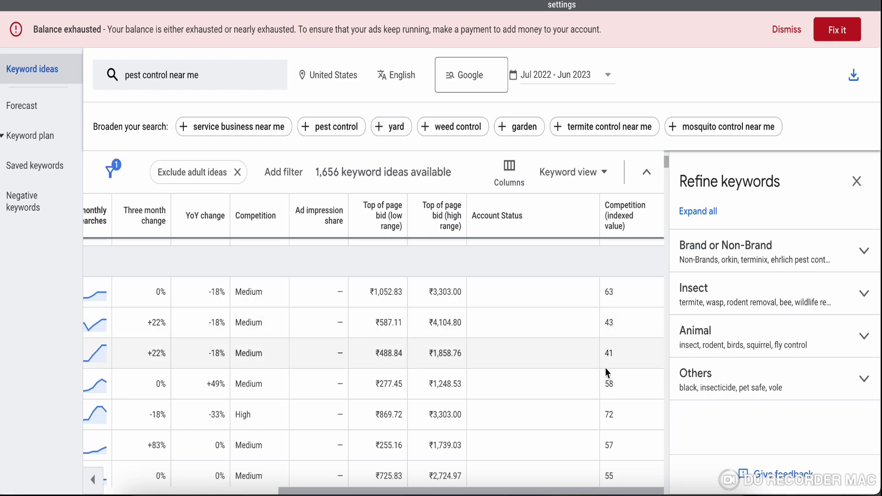
# Compare the indexed competition values with the competition levels and top of page bids across the keyword ideas list
pyautogui.scroll(-3, 611, 373)
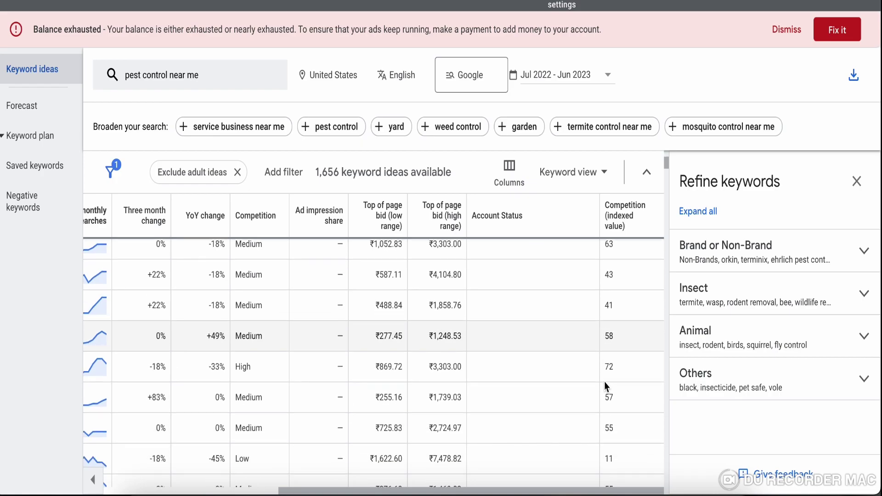
pyautogui.scroll(-5, 606, 385)
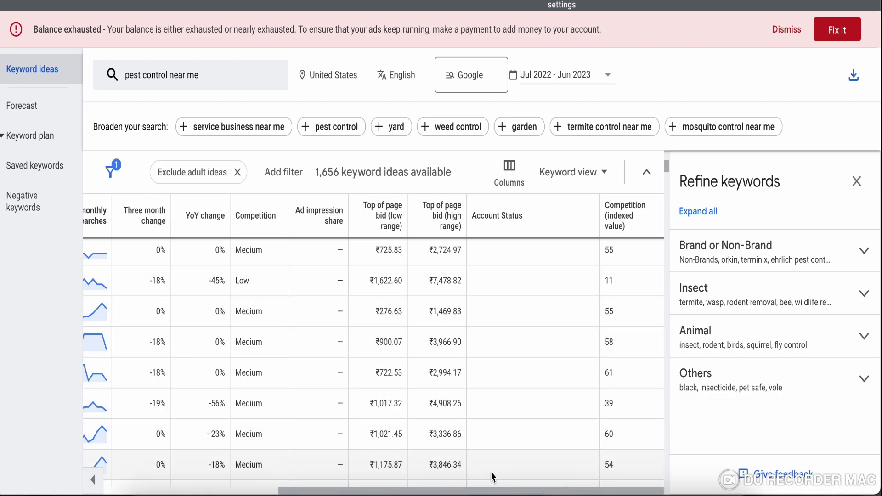
pyautogui.moveTo(490, 492); pyautogui.dragTo(478, 423)
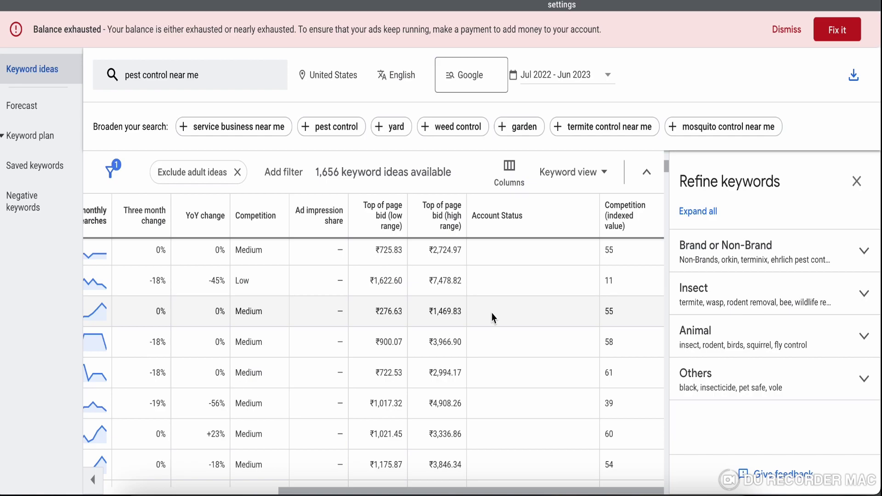
pyautogui.scroll(-5, 466, 339)
pyautogui.scroll(-10, 466, 340)
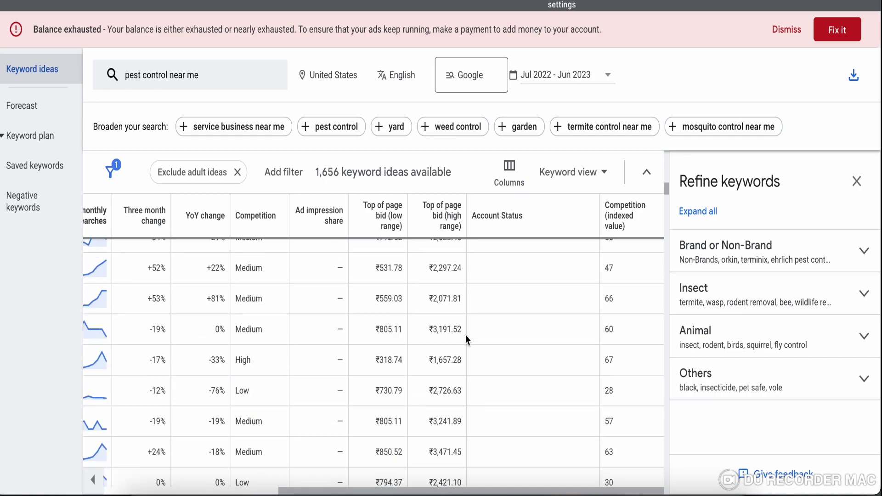
pyautogui.scroll(15, 466, 340)
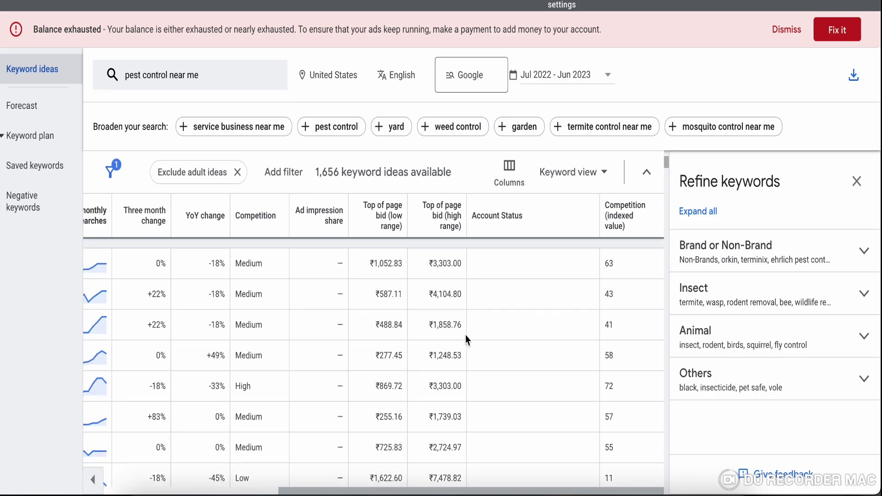
# Expand the Brand or Non-Brand group in the keyword refinements, closing and reopening the refinements once
pyautogui.scroll(2, 465, 339)
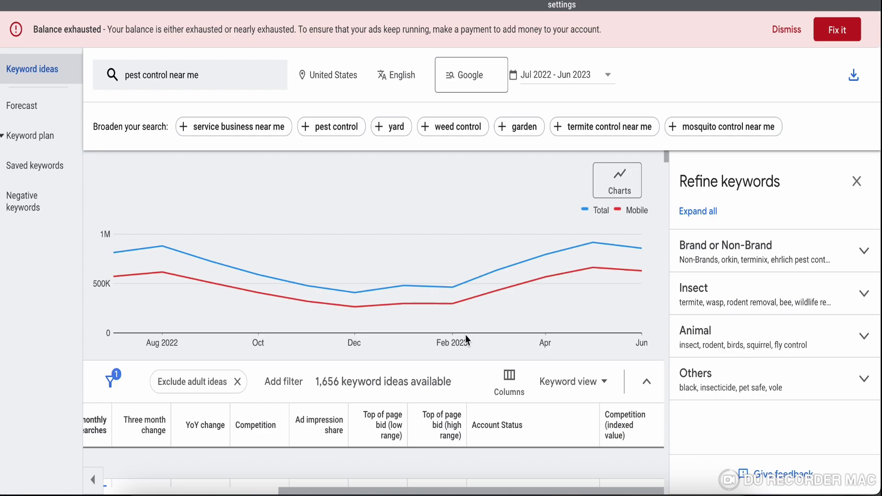
pyautogui.scroll(-5, 466, 336)
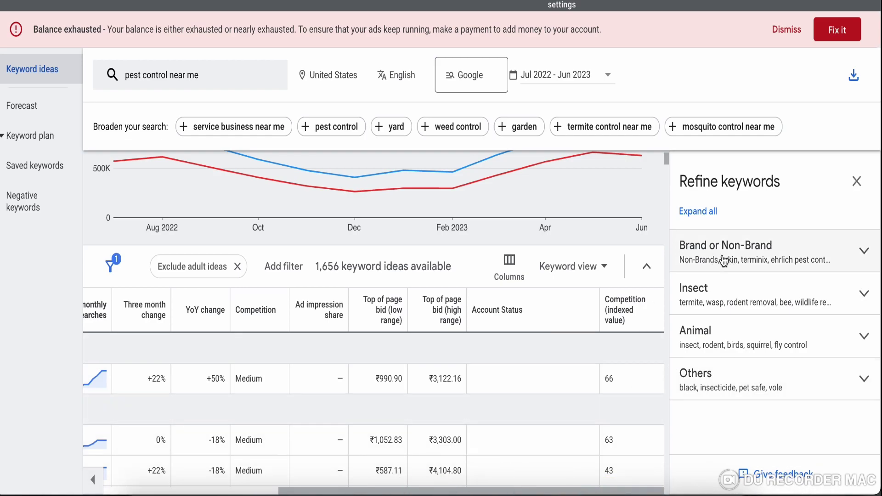
pyautogui.click(756, 260)
pyautogui.scroll(-1, 751, 296)
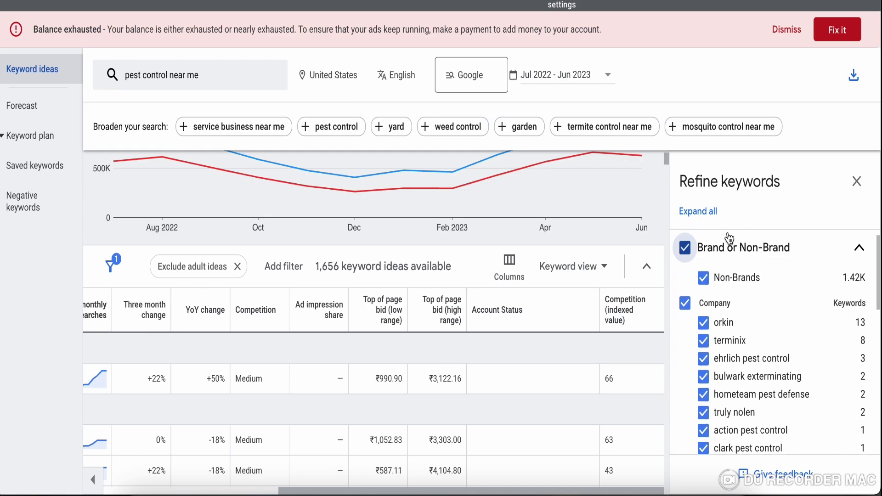
pyautogui.click(865, 180)
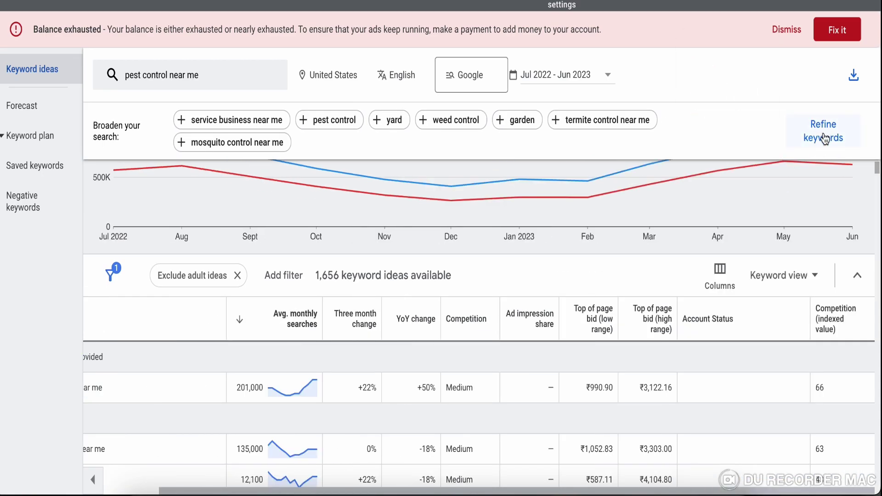
pyautogui.click(825, 138)
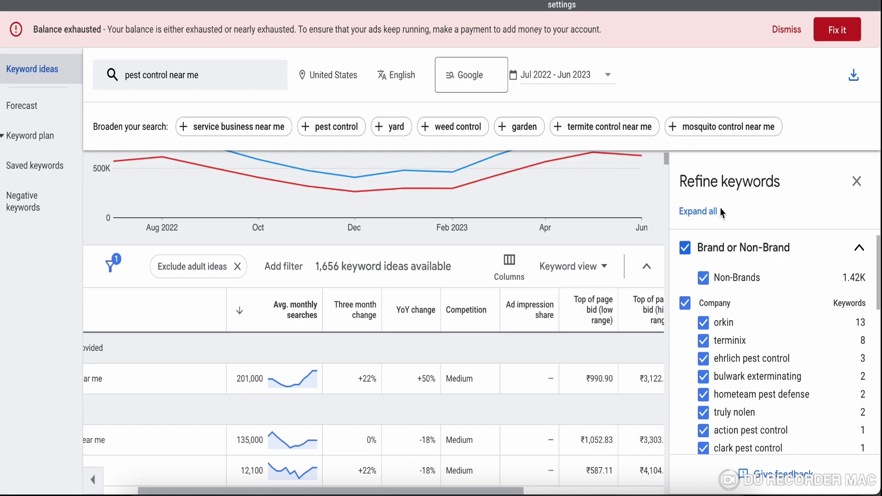
# Examine the non-brand, company and other brand entries in the Brand or Non-Brand refinement group
pyautogui.scroll(-5, 707, 303)
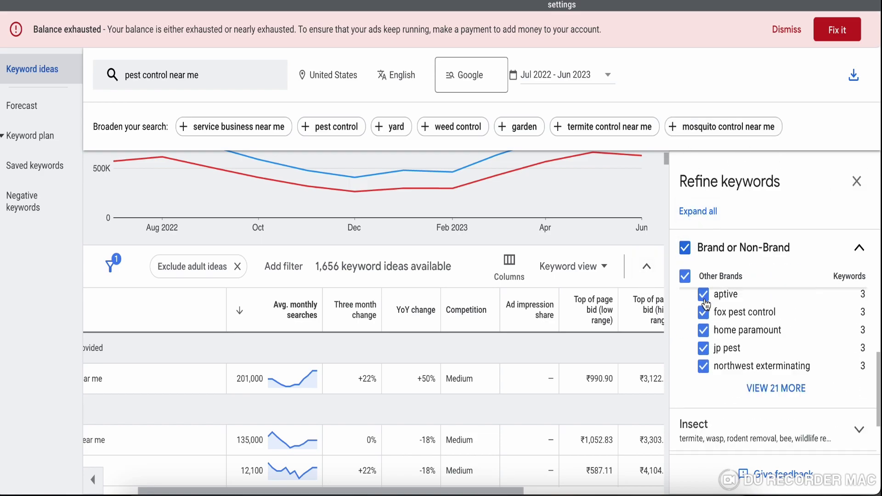
pyautogui.scroll(5, 706, 304)
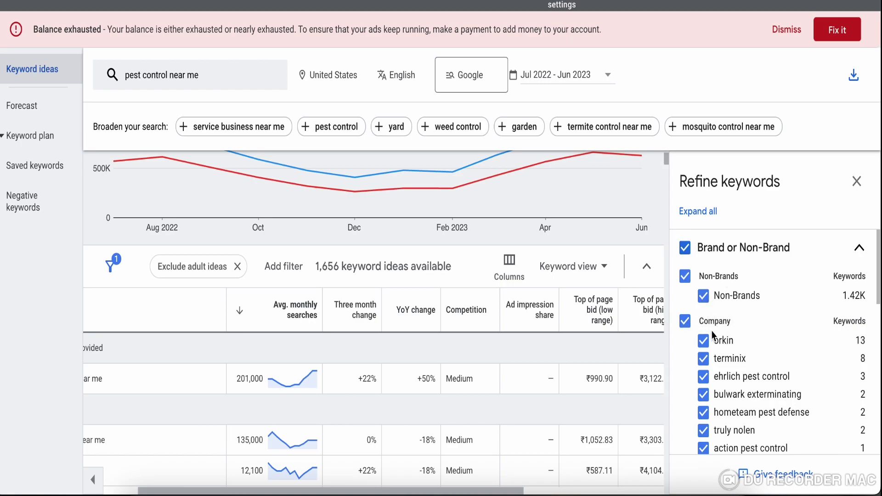
pyautogui.scroll(-2, 712, 333)
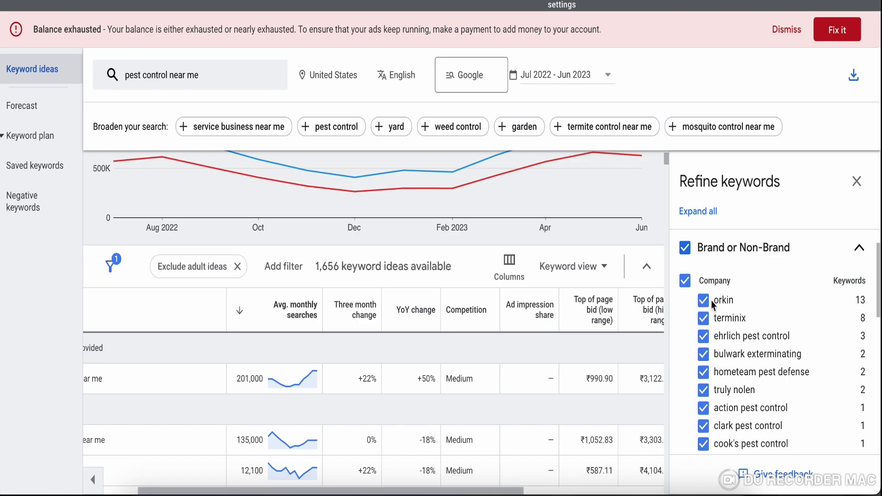
pyautogui.scroll(-1, 712, 313)
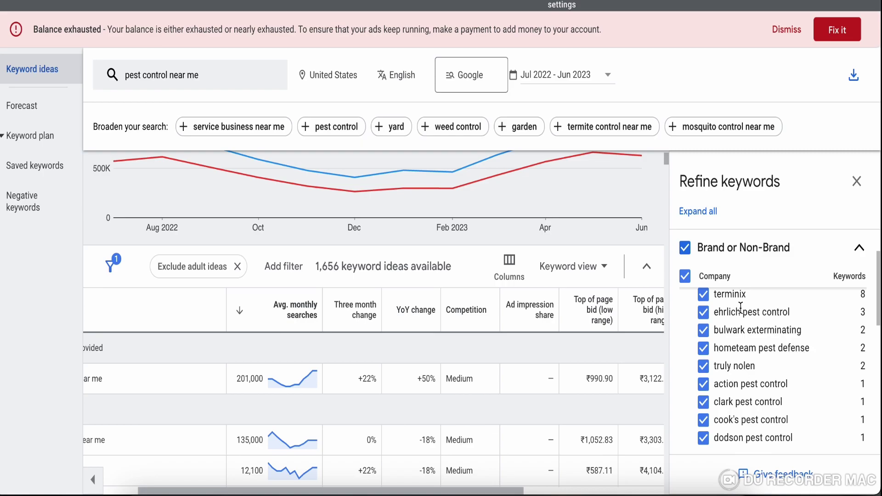
pyautogui.scroll(3, 738, 311)
pyautogui.scroll(-3, 730, 345)
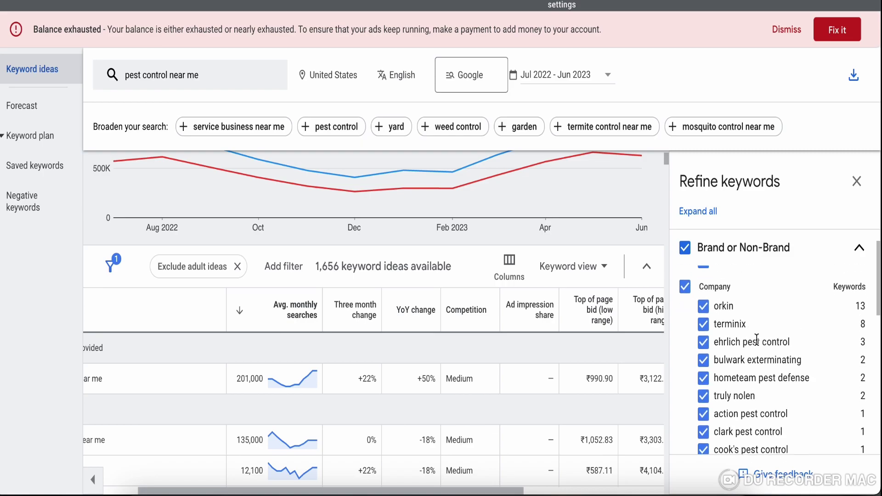
pyautogui.scroll(-2, 744, 352)
pyautogui.scroll(2, 744, 352)
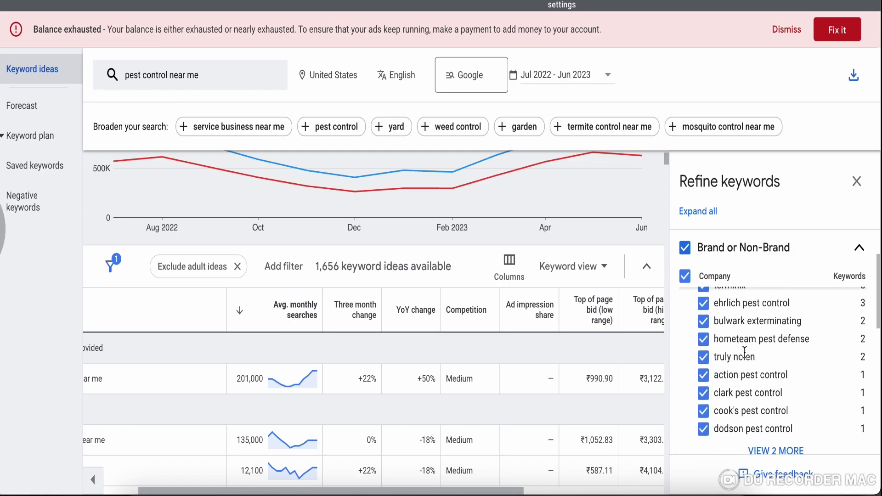
pyautogui.scroll(1, 744, 353)
pyautogui.scroll(2, 745, 353)
pyautogui.scroll(-3, 745, 352)
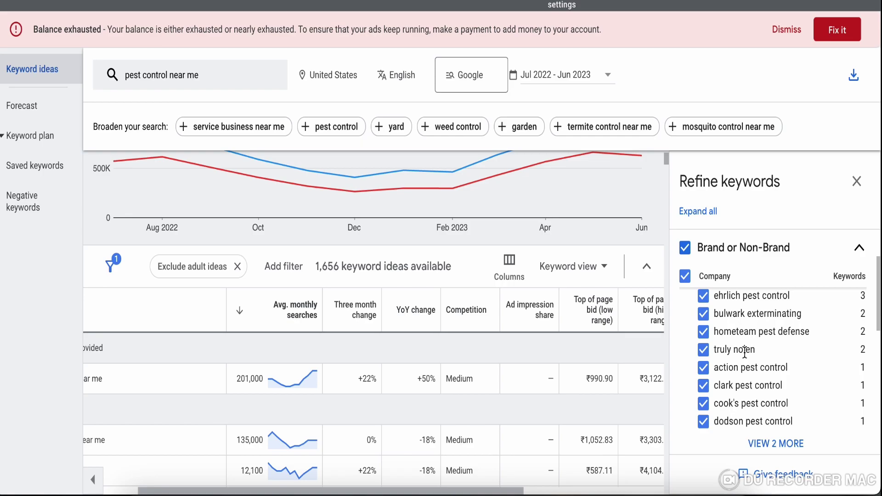
pyautogui.scroll(3, 745, 352)
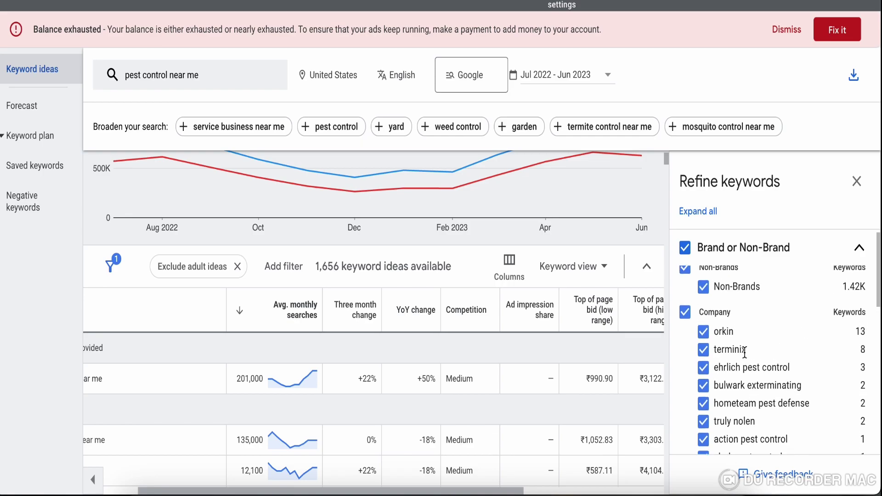
pyautogui.scroll(-2, 743, 358)
pyautogui.scroll(-1, 743, 365)
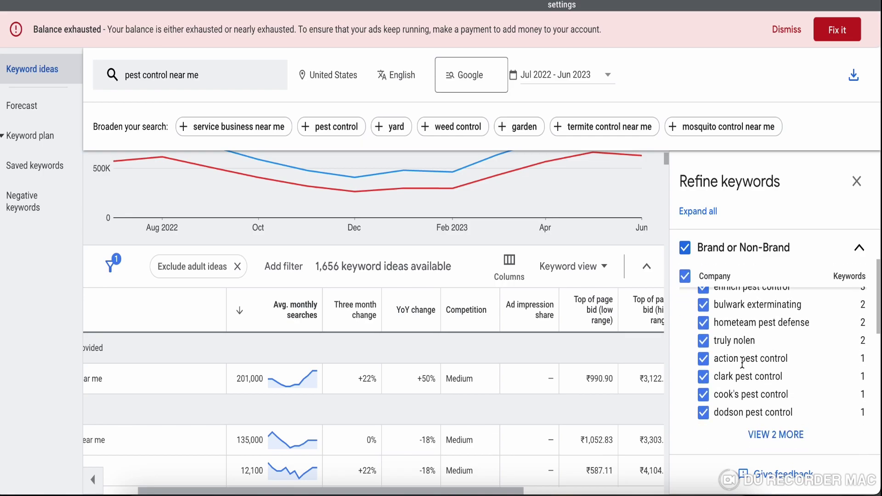
pyautogui.scroll(4, 743, 365)
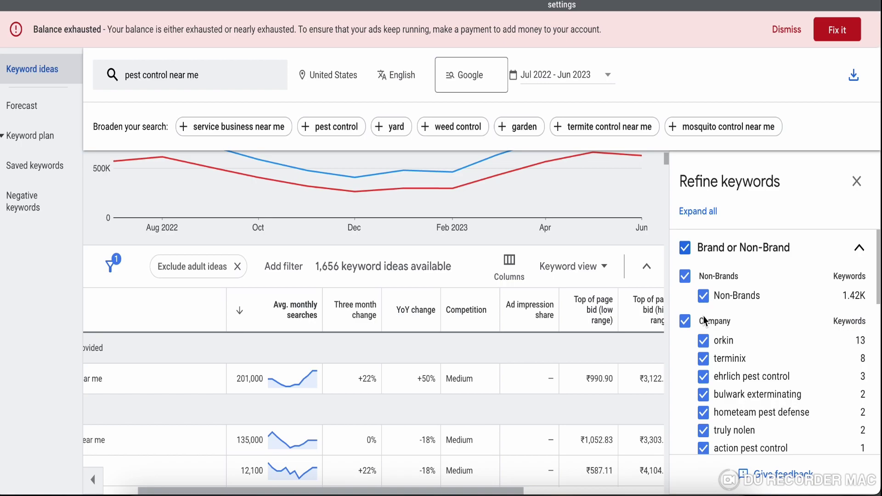
# Review the keyword ideas with their names, average monthly searches, competition levels and top of page bids
pyautogui.hscroll(-1, 257, 419)
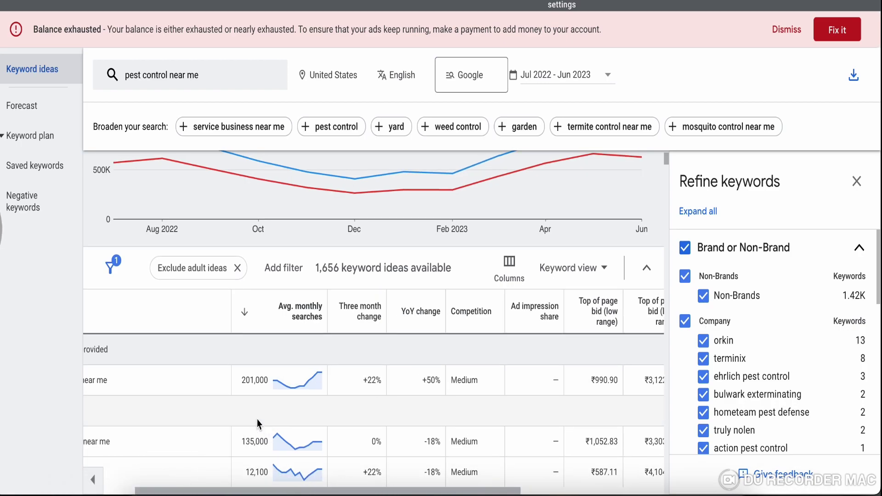
pyautogui.scroll(-1, 257, 419)
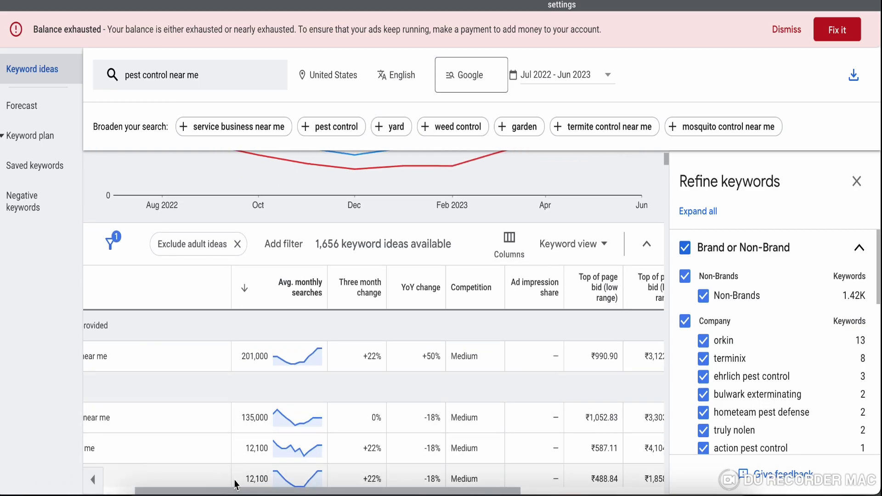
pyautogui.hscroll(-3, 216, 478)
pyautogui.scroll(-1, 195, 465)
pyautogui.scroll(-10, 195, 465)
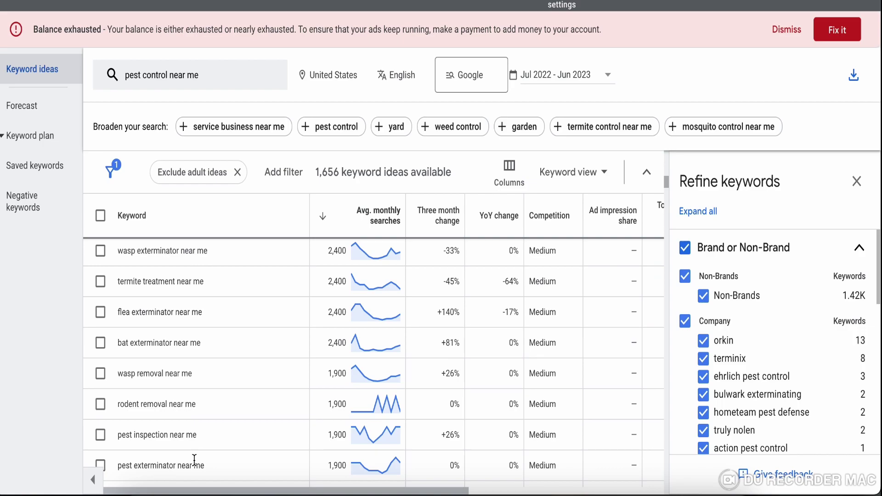
pyautogui.scroll(10, 245, 376)
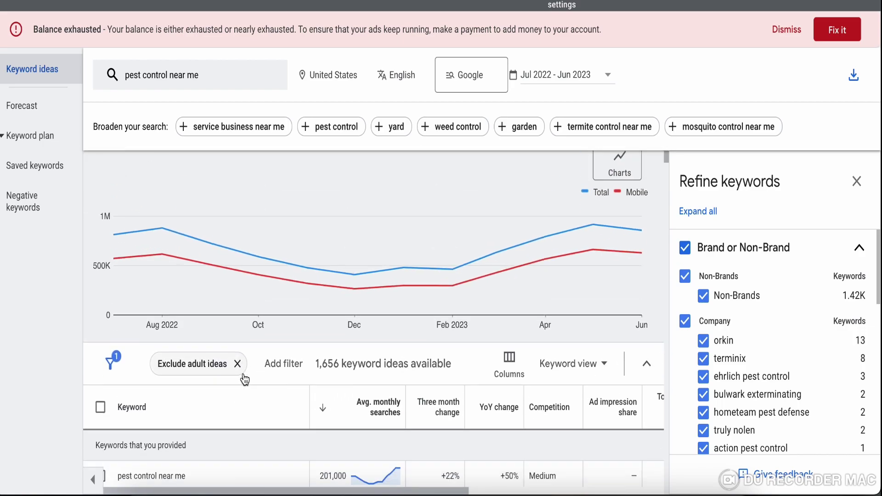
pyautogui.scroll(-5, 245, 379)
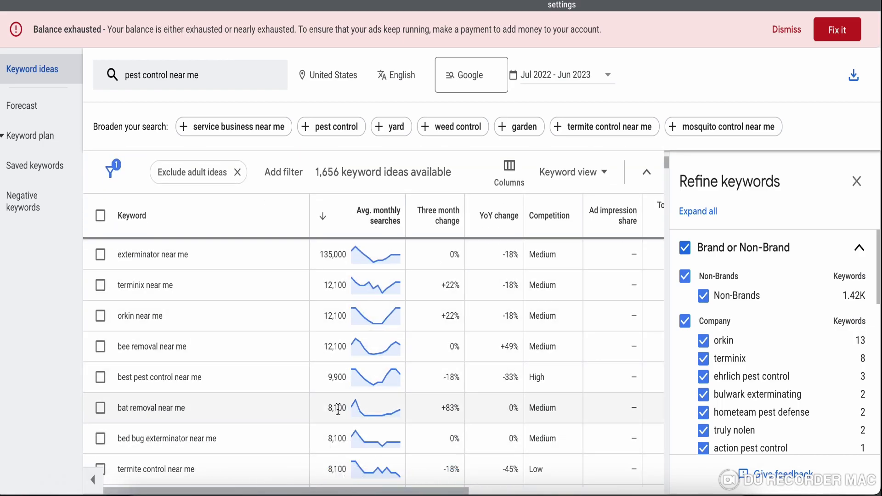
pyautogui.moveTo(347, 491); pyautogui.dragTo(432, 491)
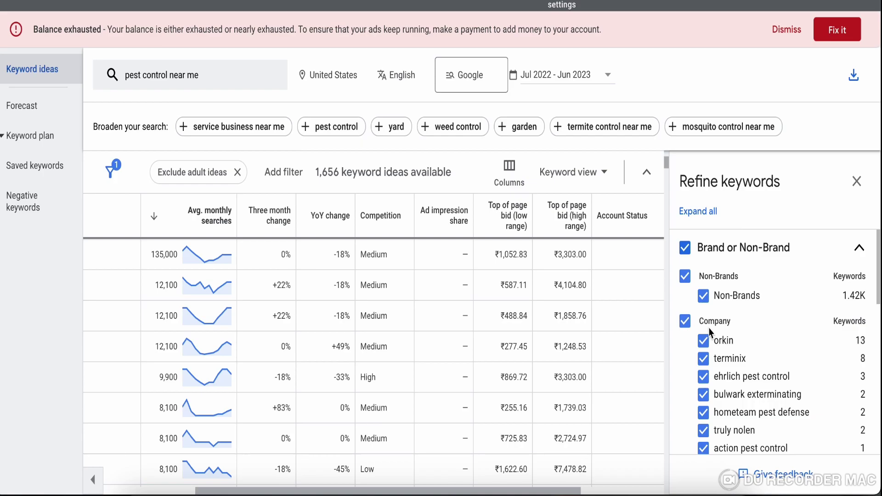
# Expand the Insect refinement group and exclude all of its keywords from the keyword ideas
pyautogui.scroll(-3, 724, 340)
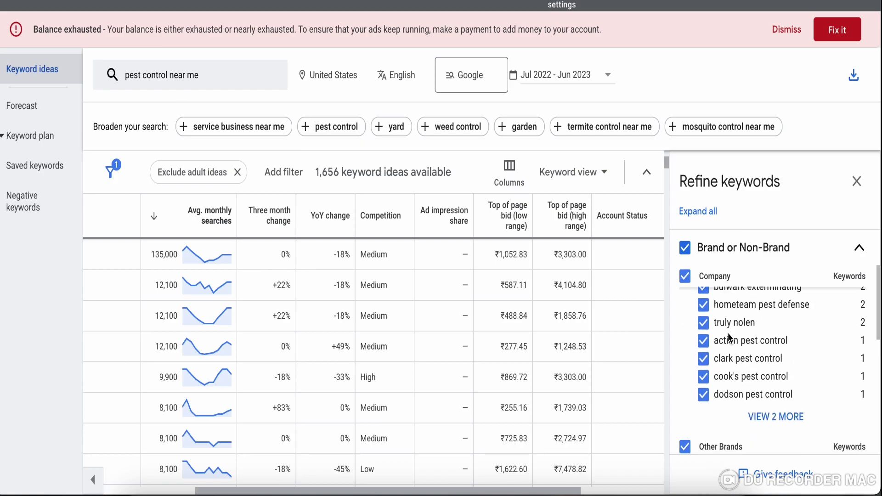
pyautogui.scroll(4, 717, 335)
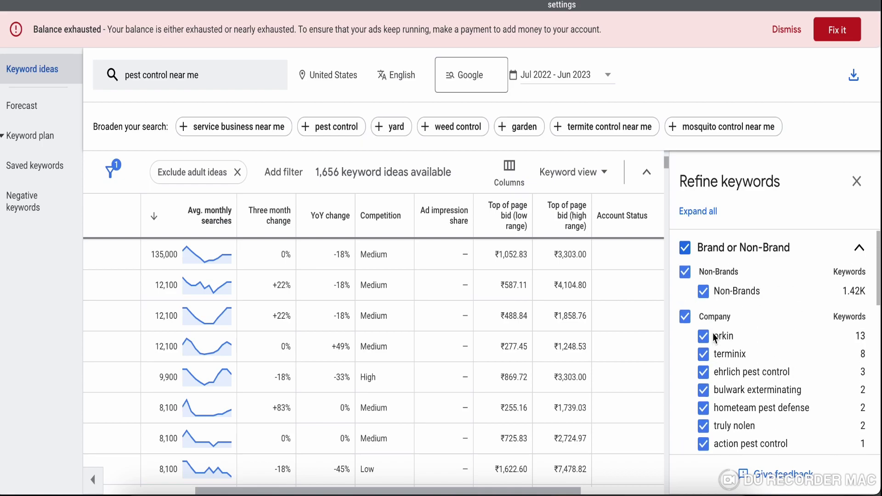
pyautogui.scroll(-3, 714, 338)
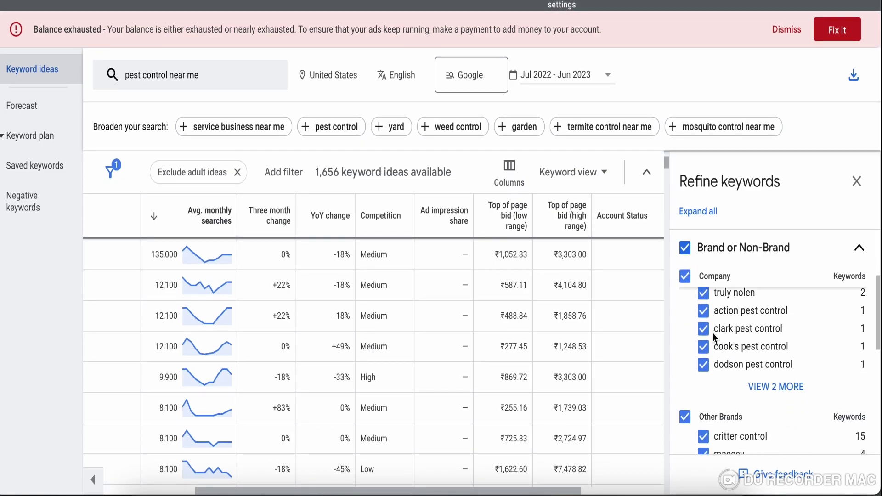
pyautogui.scroll(-6, 715, 340)
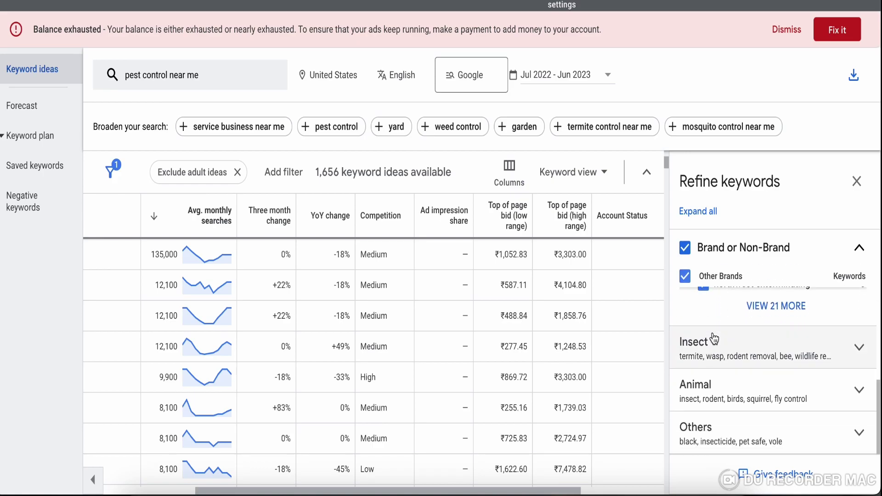
pyautogui.click(714, 354)
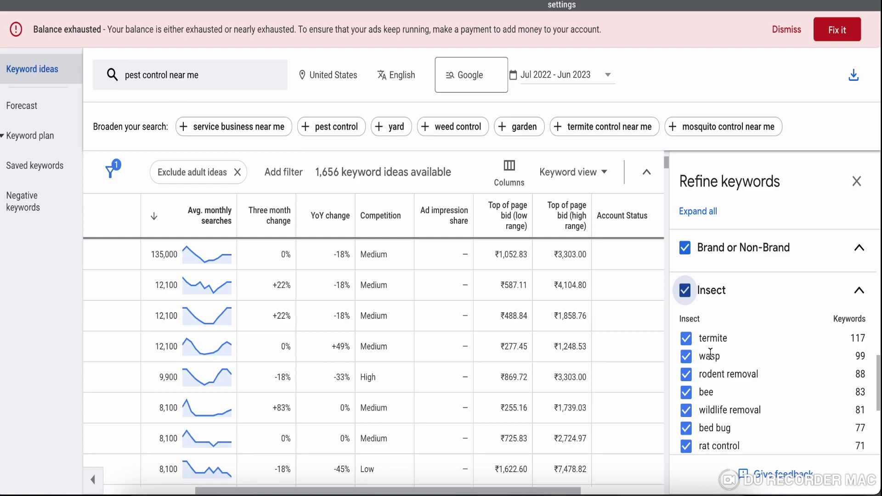
pyautogui.click(685, 294)
# Expand the Animal refinement group and exclude all of its keywords from the keyword ideas
pyautogui.scroll(-5, 706, 360)
pyautogui.click(703, 386)
pyautogui.scroll(-1, 694, 359)
pyautogui.click(685, 331)
# Expand the Others refinement group and exclude all of its keywords from the keyword ideas
pyautogui.scroll(-2, 717, 387)
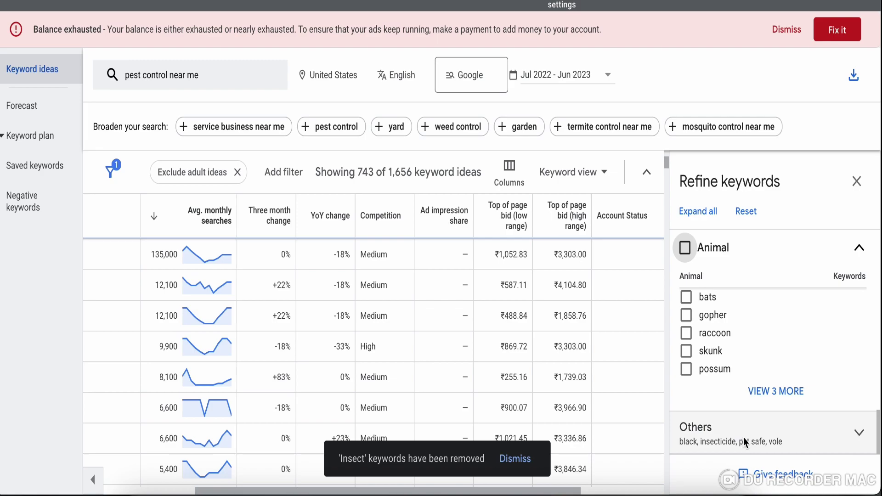
pyautogui.click(744, 443)
pyautogui.scroll(-3, 740, 414)
pyautogui.click(729, 334)
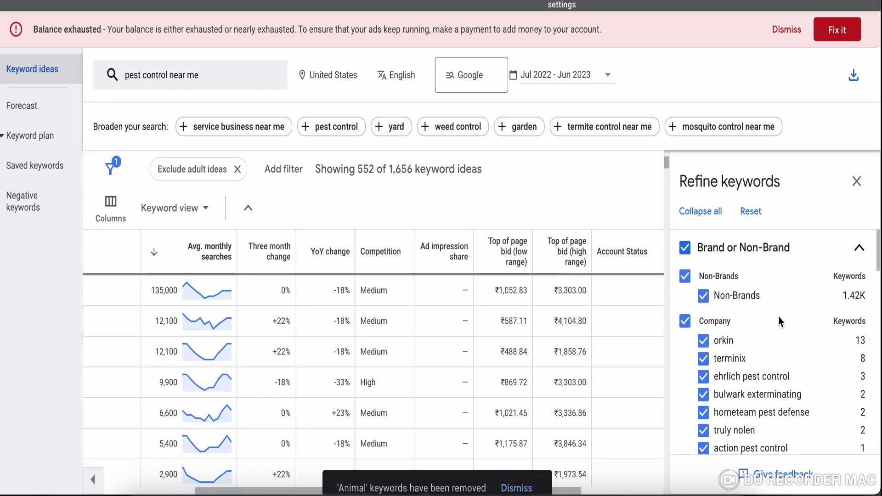
# Exclude the Non-Brands keywords from the keyword ideas and check the remaining keyword names and company refinements
pyautogui.scroll(-2, 782, 320)
pyautogui.scroll(1, 781, 320)
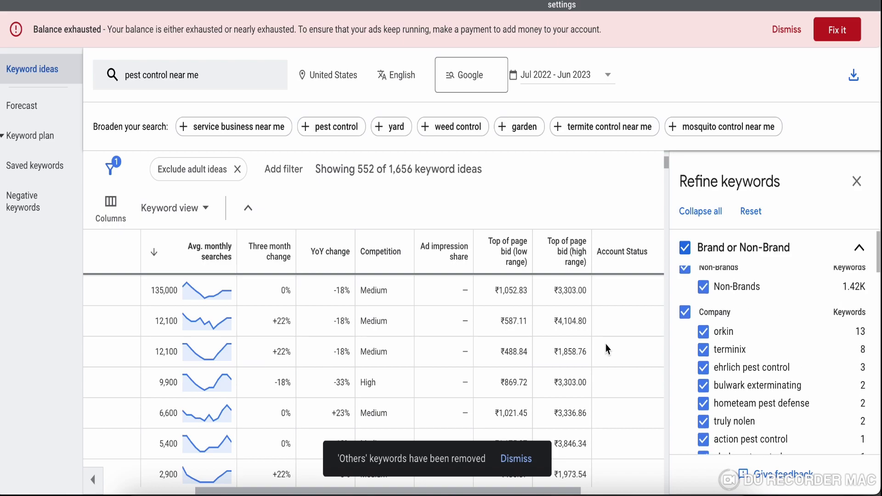
pyautogui.moveTo(393, 438)
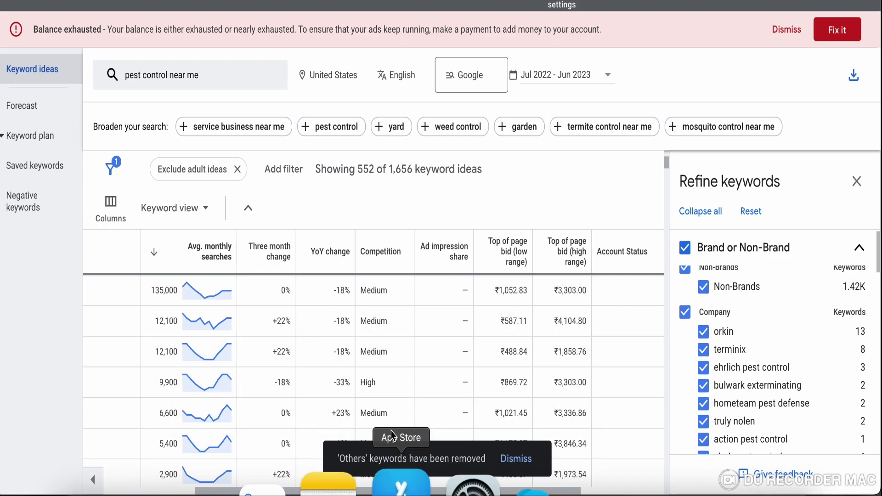
pyautogui.moveTo(363, 493); pyautogui.dragTo(225, 487)
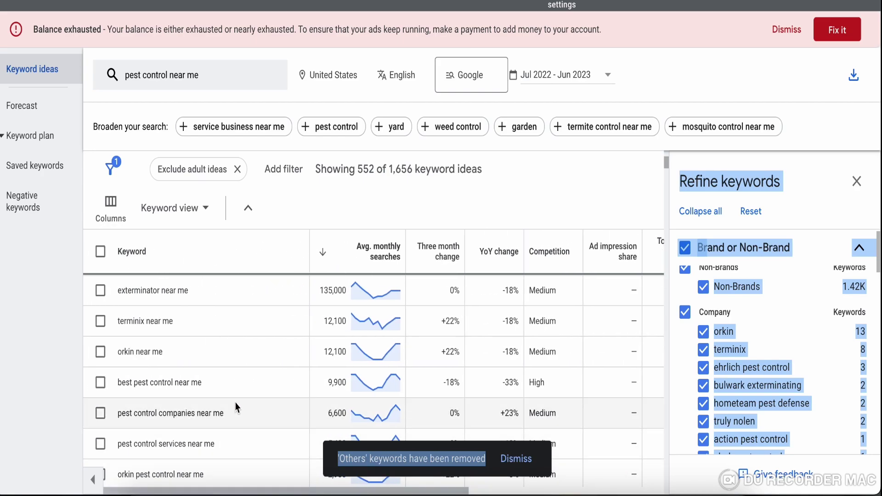
pyautogui.scroll(-1, 237, 407)
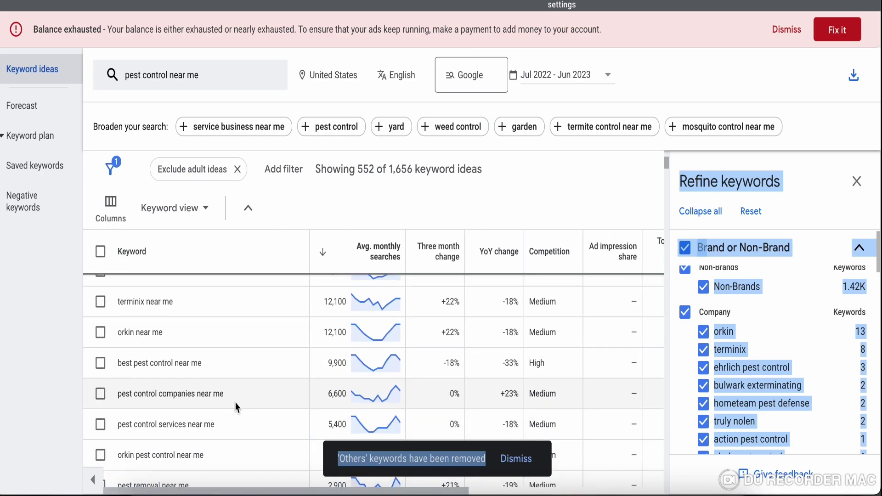
pyautogui.click(704, 288)
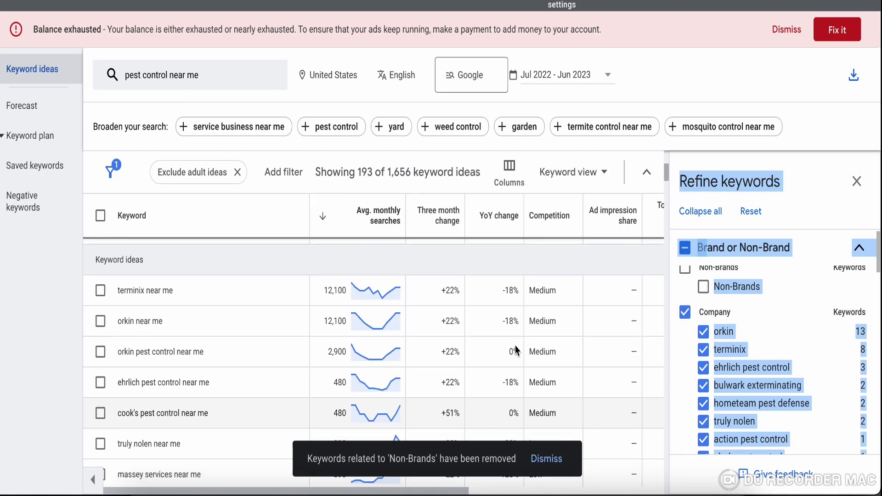
pyautogui.scroll(-2, 760, 319)
pyautogui.scroll(2, 754, 319)
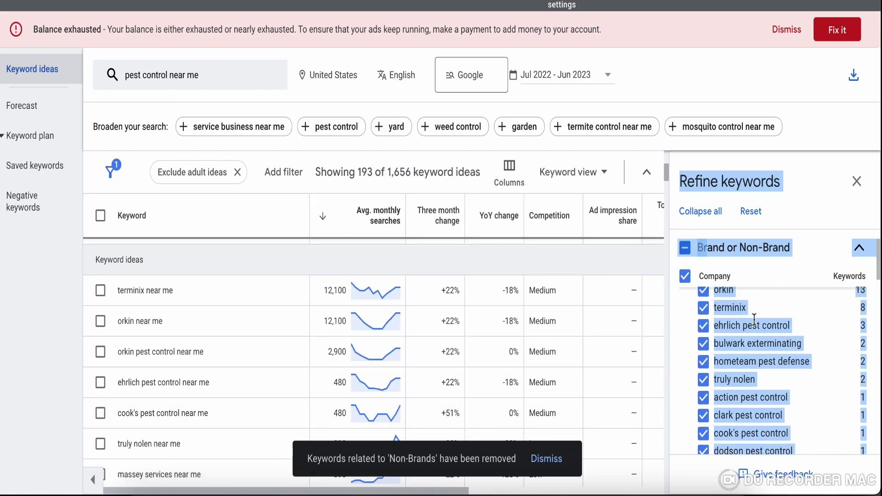
pyautogui.click(779, 307)
pyautogui.scroll(1, 465, 275)
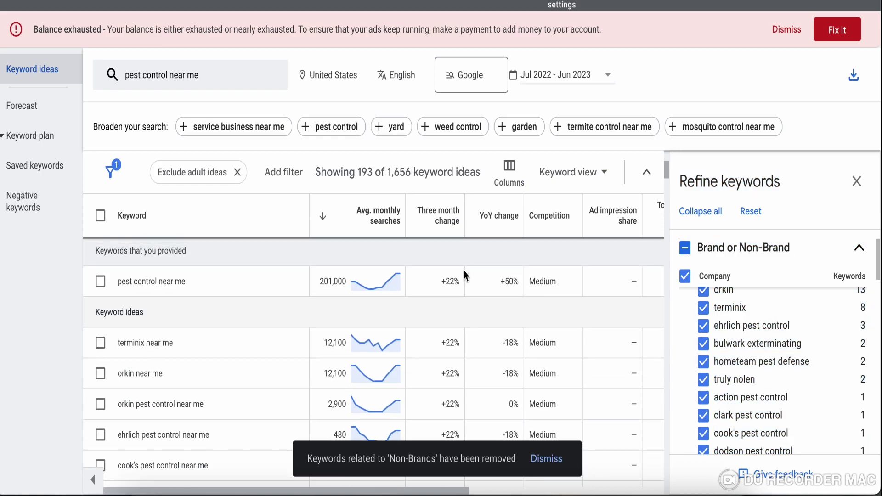
# Examine the full list of remaining brand keyword ideas and compare it with the company names in the Brand or Non-Brand refinements
pyautogui.scroll(-5, 442, 359)
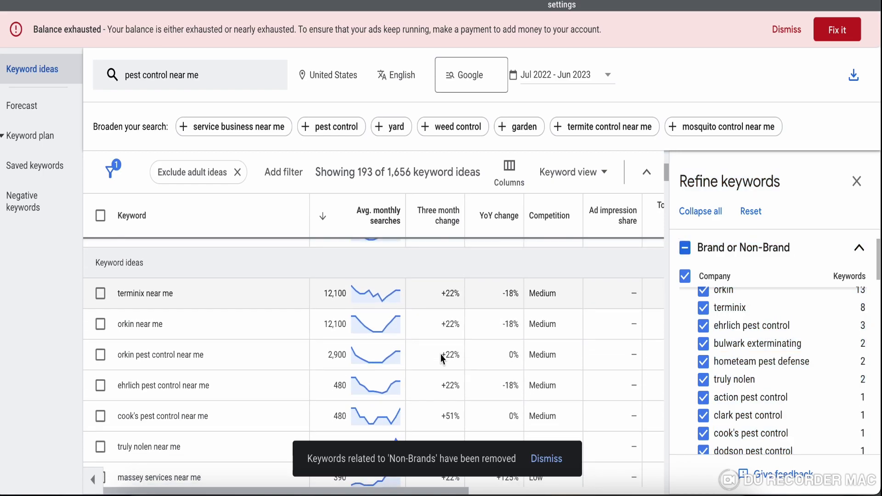
pyautogui.scroll(-15, 442, 359)
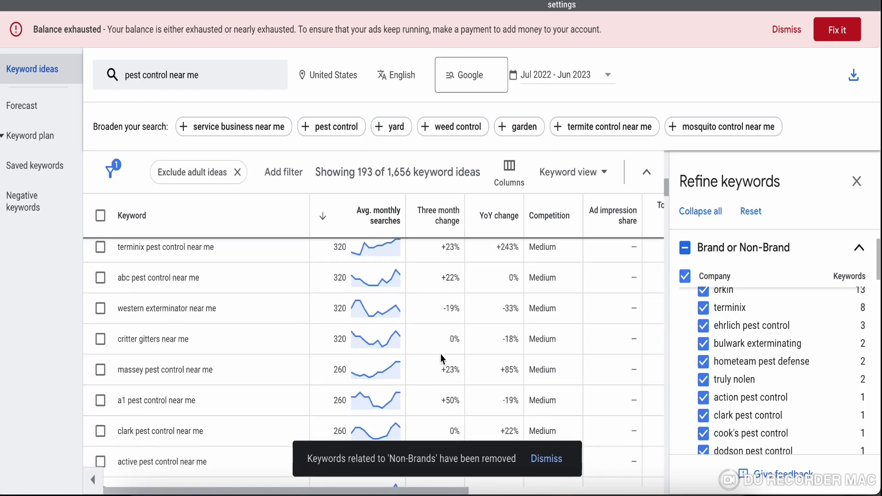
pyautogui.scroll(-8, 441, 359)
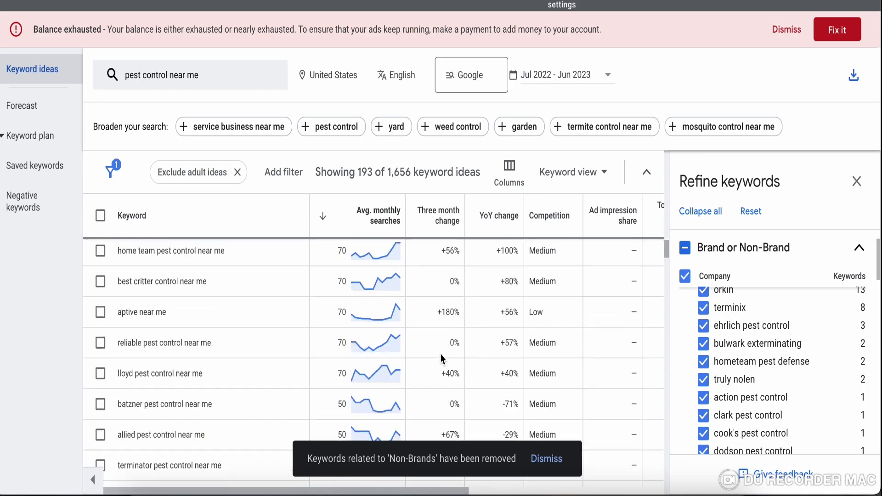
pyautogui.scroll(-3, 442, 359)
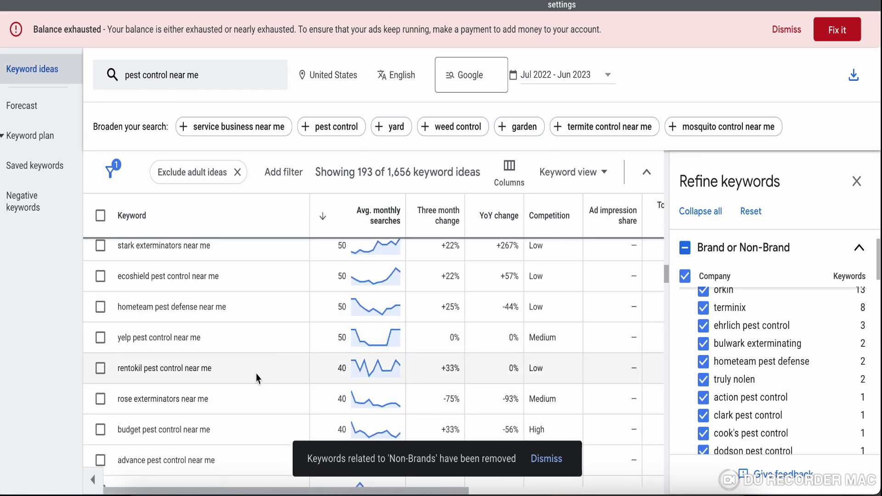
pyautogui.scroll(-5, 257, 373)
pyautogui.scroll(-15, 257, 373)
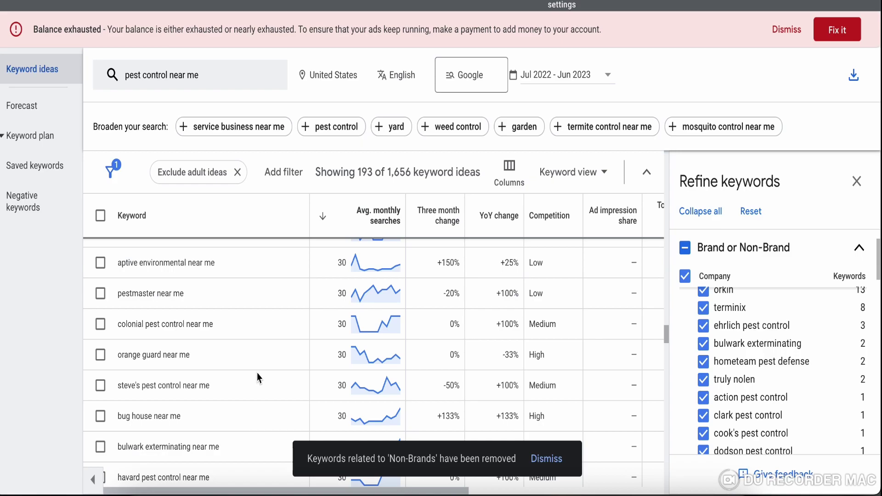
pyautogui.scroll(-2, 257, 373)
pyautogui.scroll(1, 708, 343)
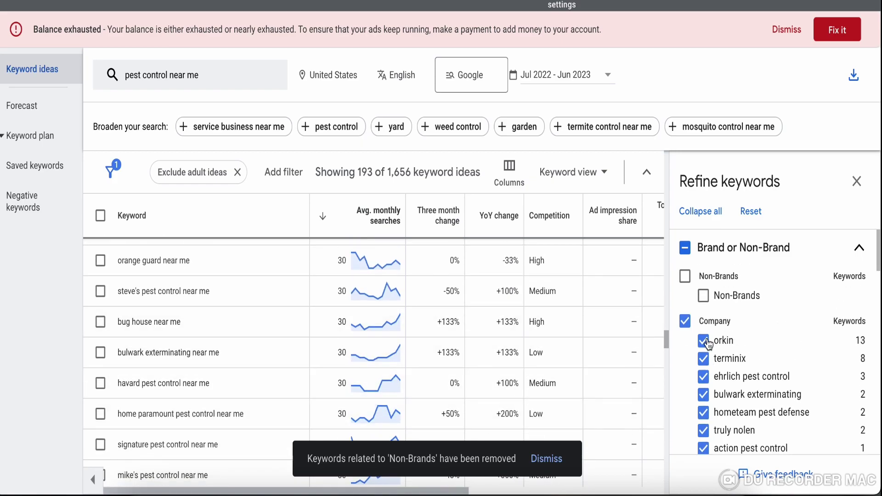
pyautogui.scroll(-10, 708, 343)
pyautogui.scroll(10, 710, 363)
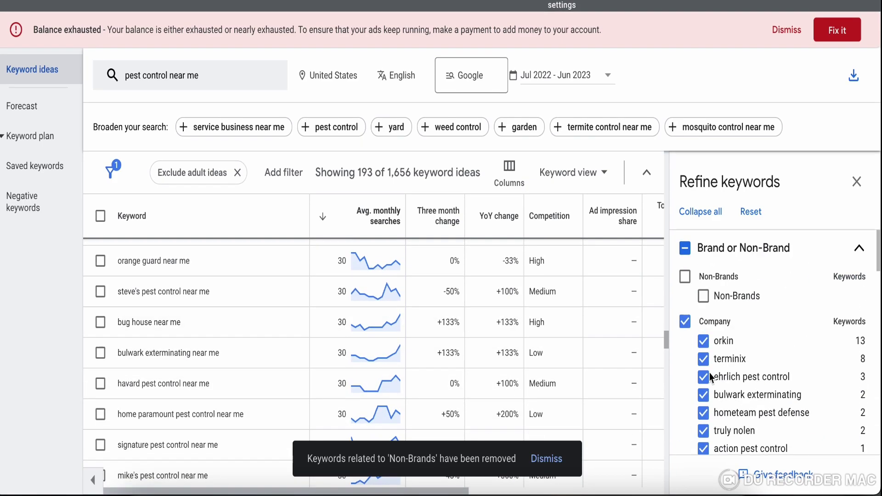
pyautogui.scroll(-1, 709, 377)
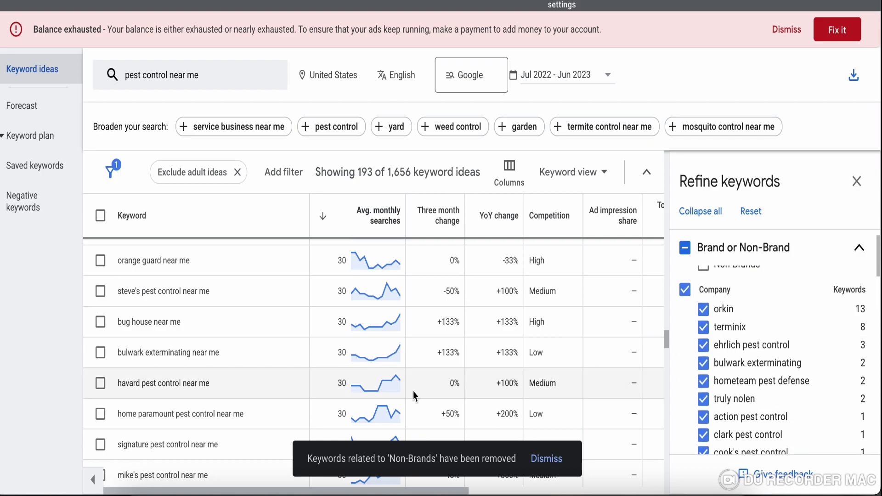
pyautogui.scroll(-3, 290, 354)
pyautogui.scroll(10, 290, 354)
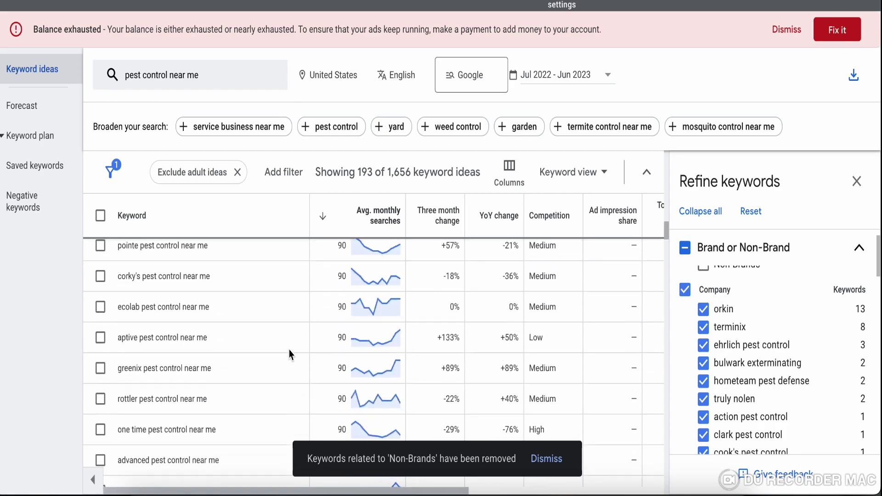
pyautogui.scroll(5, 290, 354)
pyautogui.scroll(-12, 289, 354)
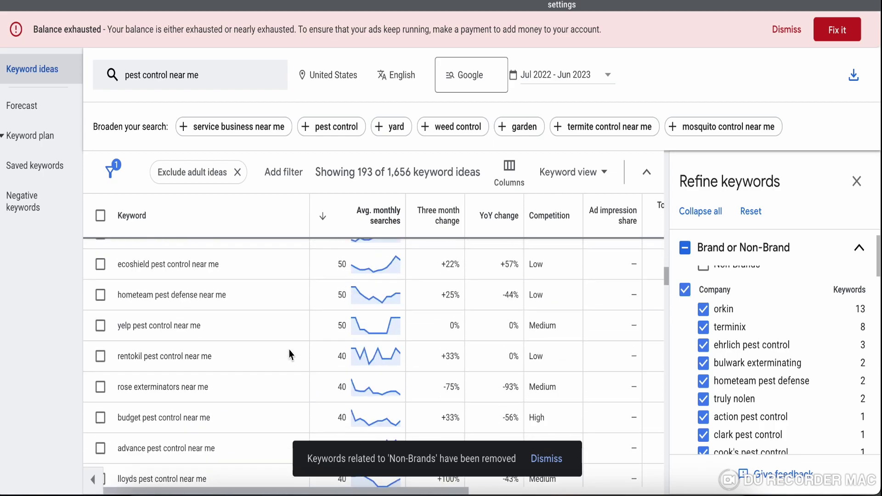
pyautogui.scroll(-15, 290, 354)
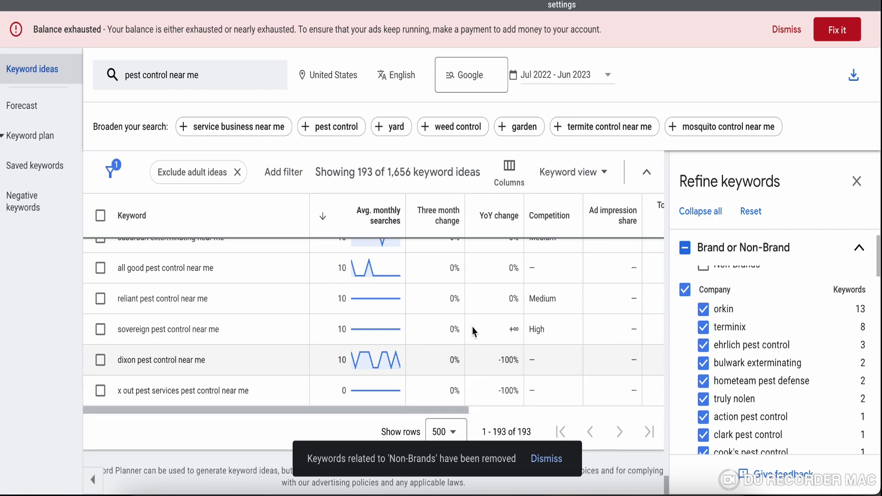
# Select all remaining keyword ideas, copy them to the clipboard, and look through the selected rows
pyautogui.scroll(10, 474, 330)
pyautogui.scroll(10, 475, 331)
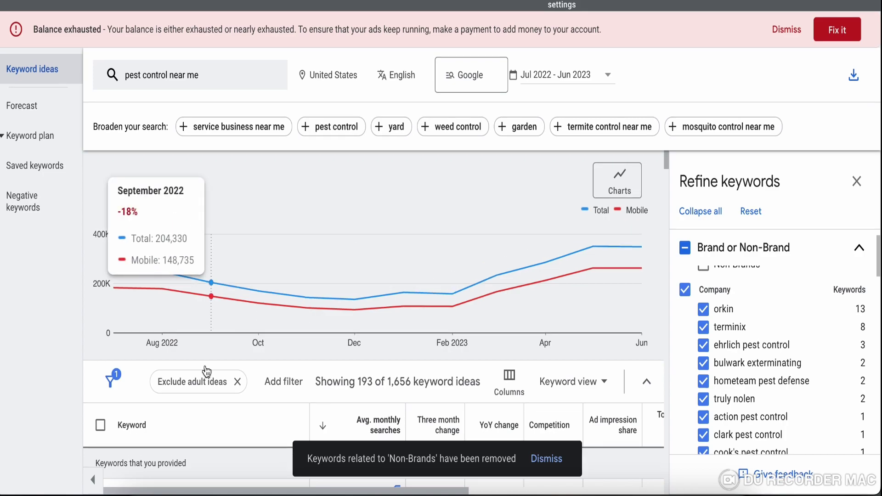
pyautogui.click(98, 360)
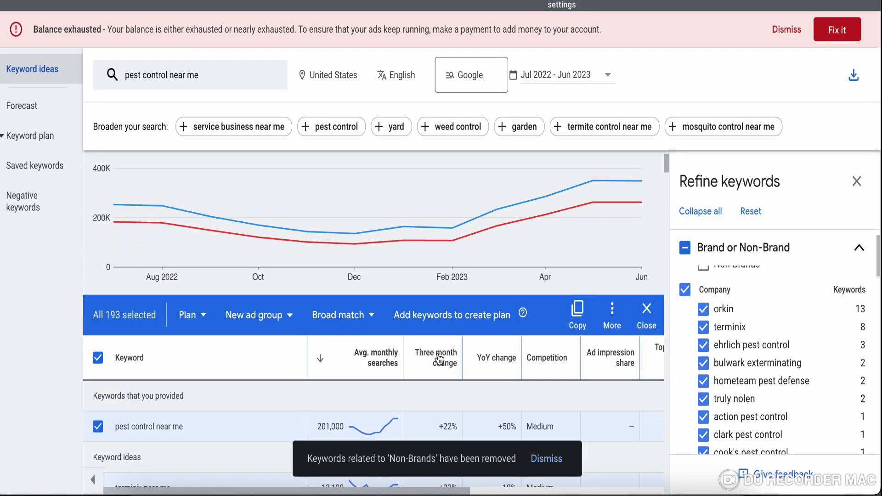
pyautogui.click(579, 316)
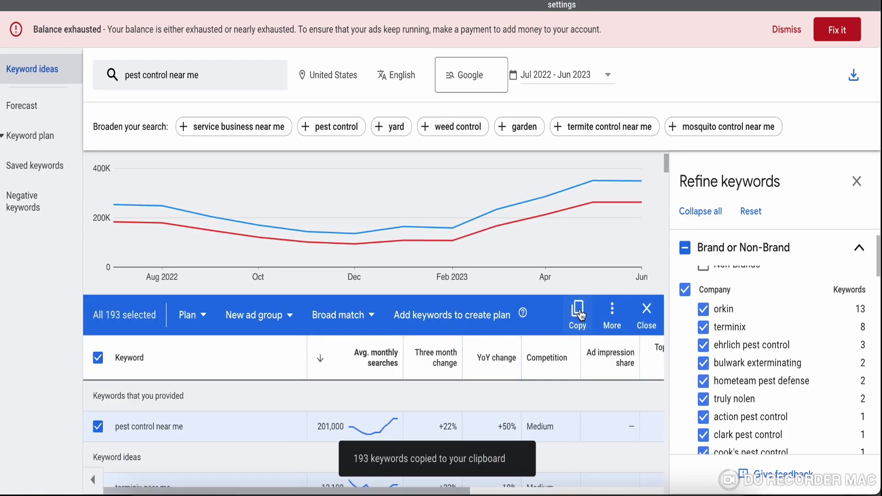
pyautogui.scroll(-10, 450, 412)
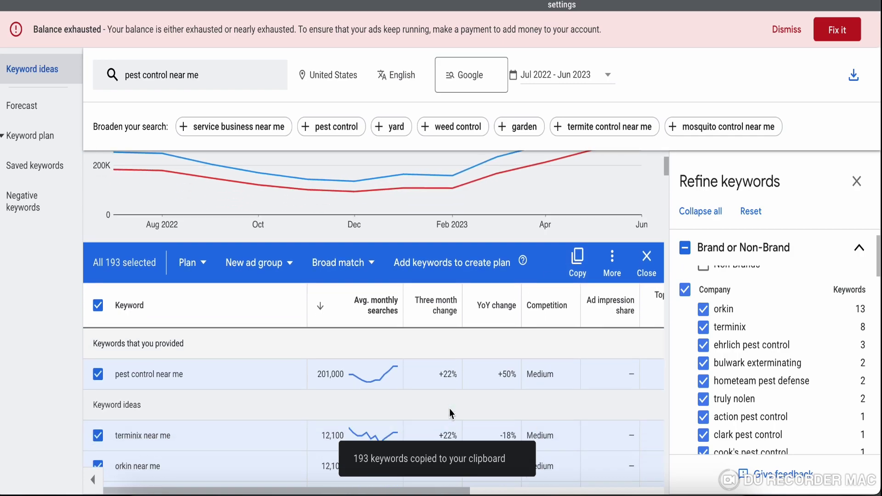
pyautogui.scroll(-15, 451, 414)
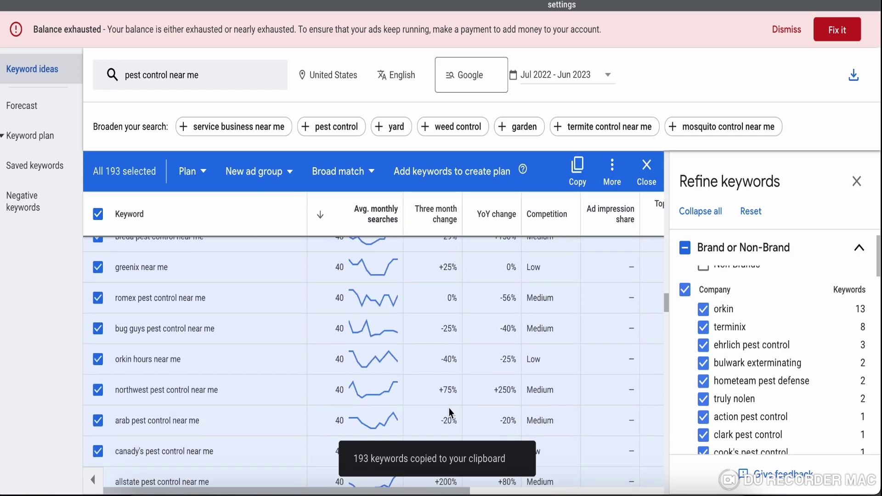
pyautogui.scroll(-10, 449, 408)
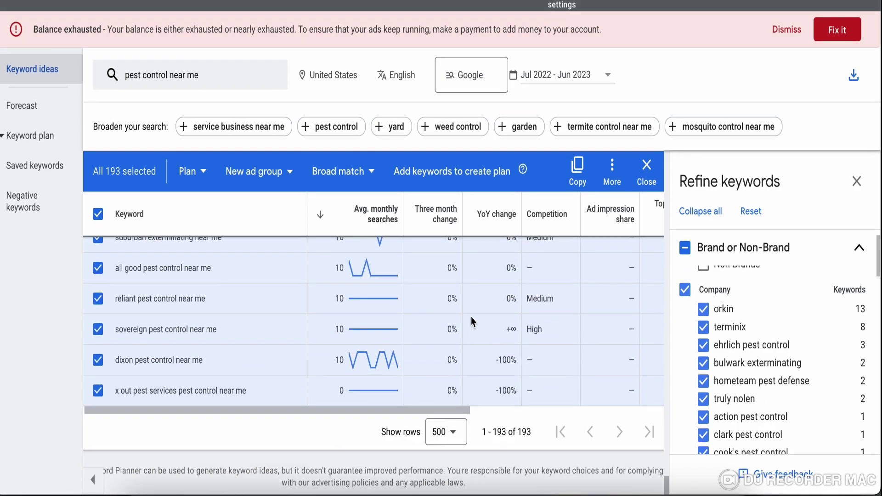
pyautogui.scroll(10, 471, 318)
pyautogui.scroll(10, 472, 319)
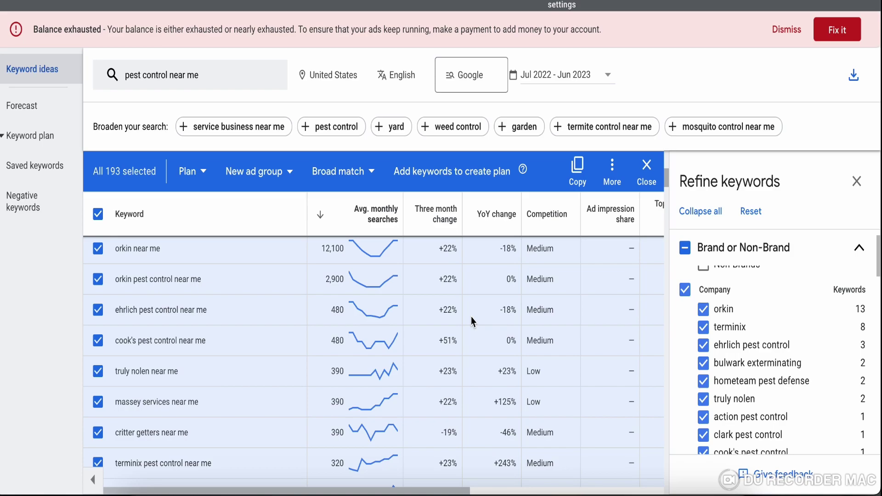
# Include the bee and wasp keywords from the Insect refinement group in the keyword ideas
pyautogui.scroll(-6, 738, 393)
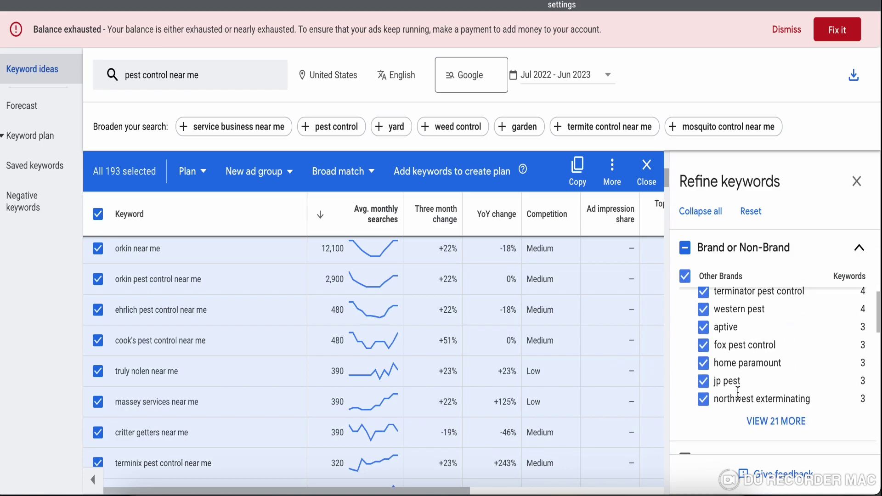
pyautogui.scroll(3, 738, 393)
pyautogui.scroll(-5, 738, 388)
pyautogui.scroll(-4, 736, 383)
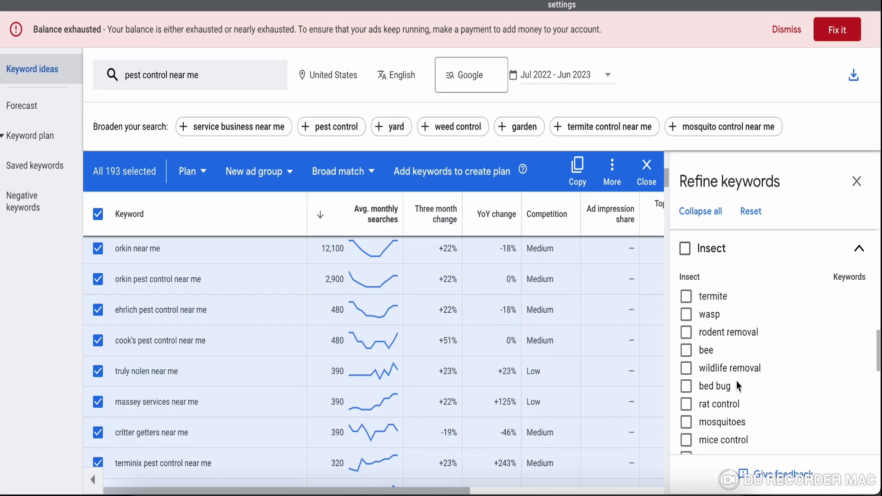
pyautogui.scroll(-1, 738, 381)
pyautogui.scroll(1, 737, 382)
pyautogui.scroll(1, 737, 381)
pyautogui.scroll(-2, 737, 381)
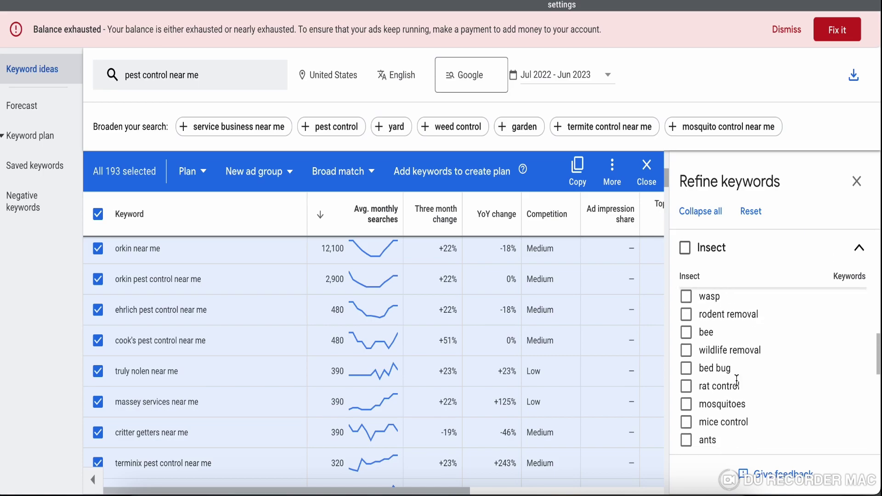
pyautogui.click(687, 344)
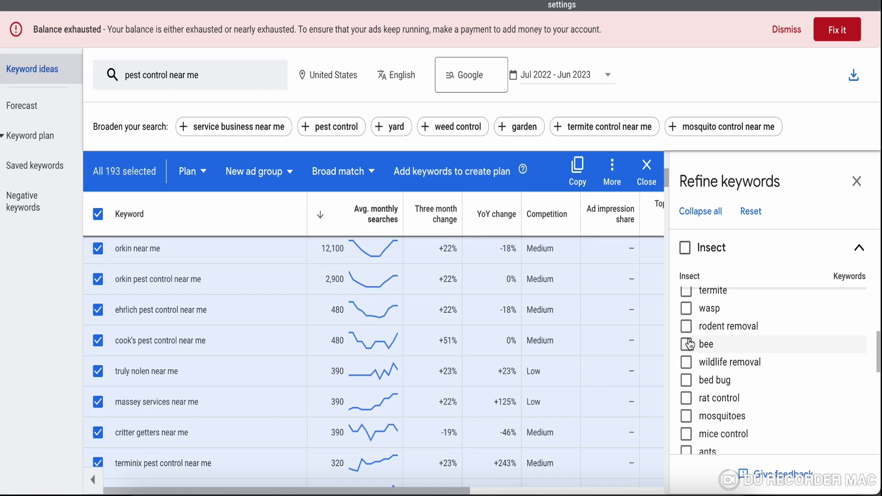
pyautogui.click(686, 329)
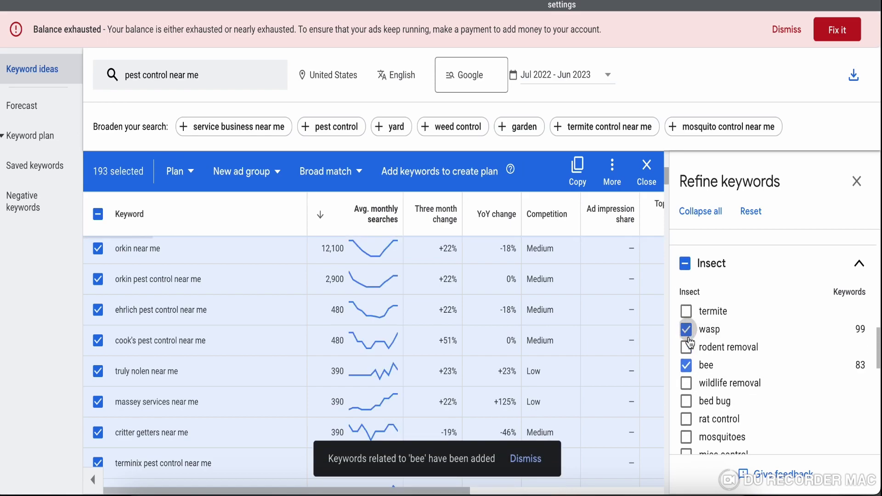
# Include the wildlife removal and rat control keywords from the Insect refinement group as well
pyautogui.scroll(-1, 686, 335)
pyautogui.click(686, 335)
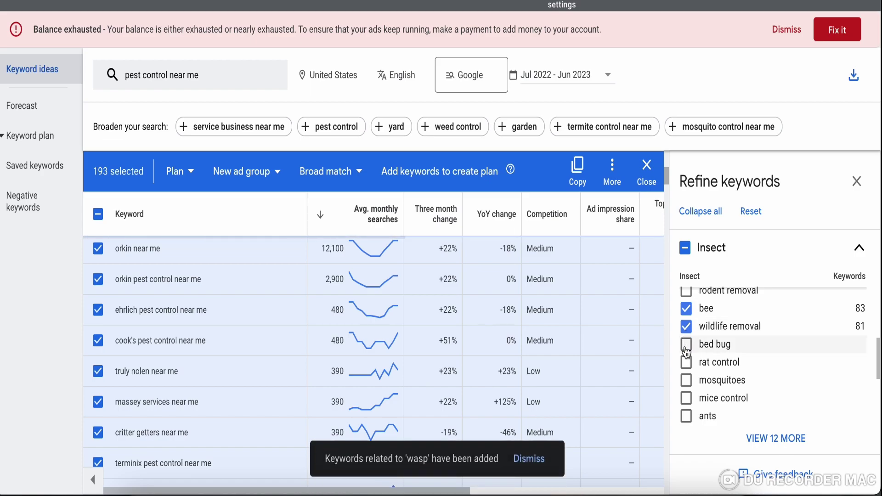
pyautogui.scroll(3, 687, 384)
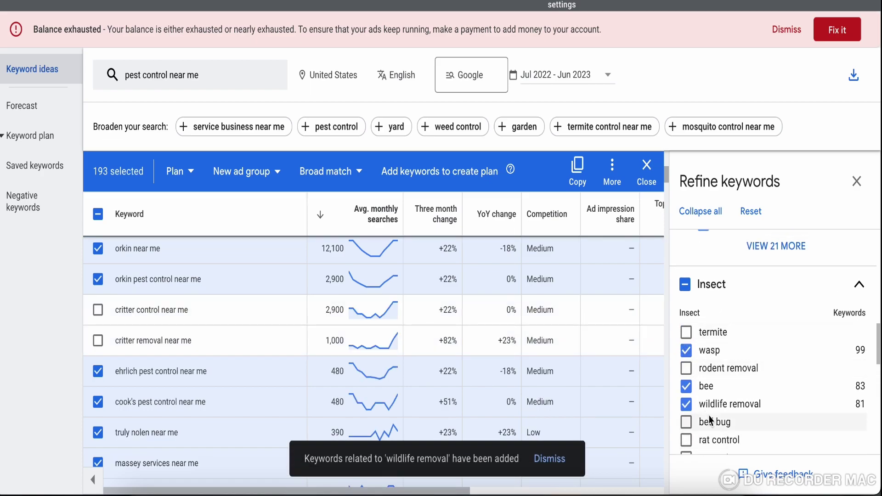
pyautogui.scroll(-2, 688, 375)
pyautogui.click(687, 379)
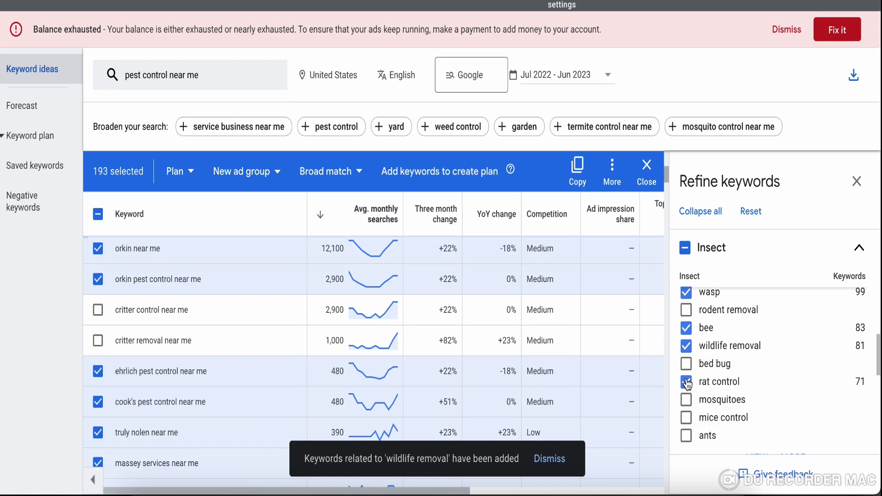
pyautogui.scroll(1, 718, 369)
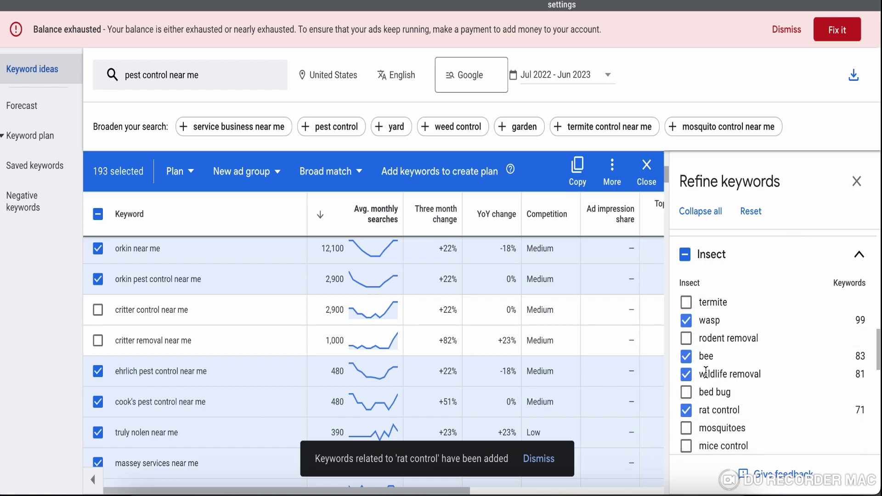
# Examine the updated keyword ideas for the unselected entries brought in by the insect refinements and check their average monthly searches
pyautogui.scroll(-8, 472, 371)
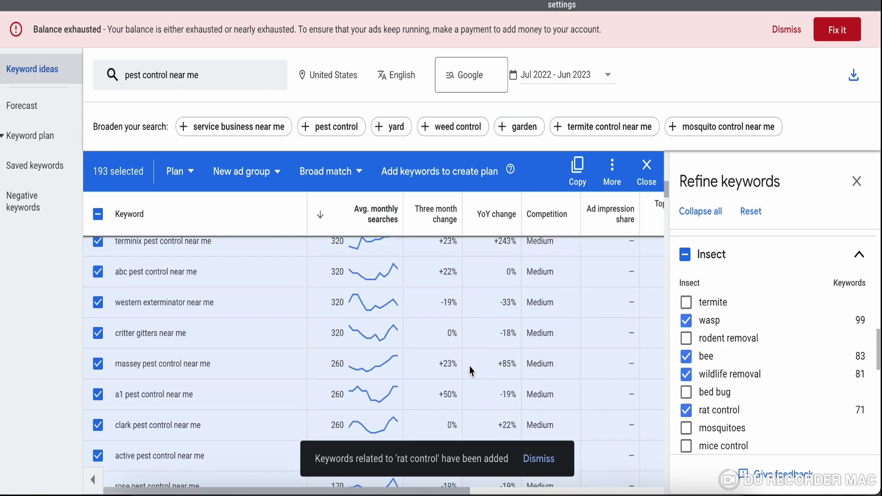
pyautogui.scroll(2, 472, 371)
pyautogui.scroll(5, 246, 305)
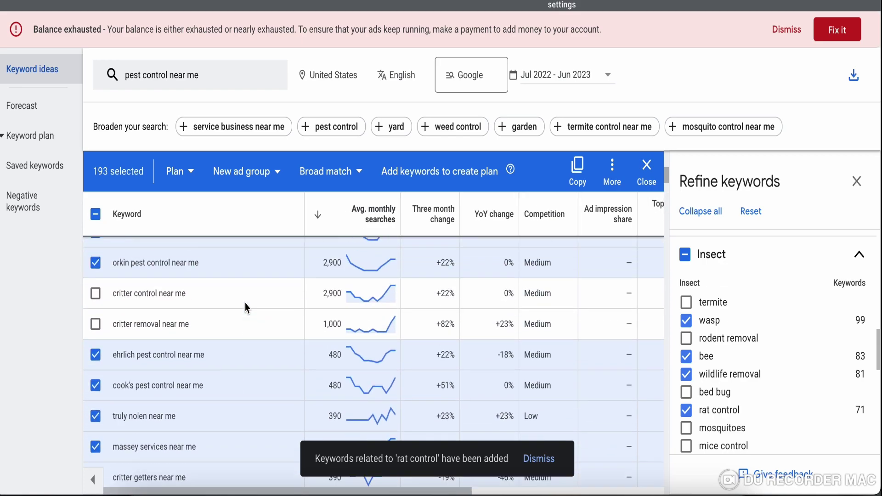
pyautogui.scroll(5, 245, 302)
pyautogui.scroll(-3, 319, 282)
pyautogui.scroll(-20, 320, 287)
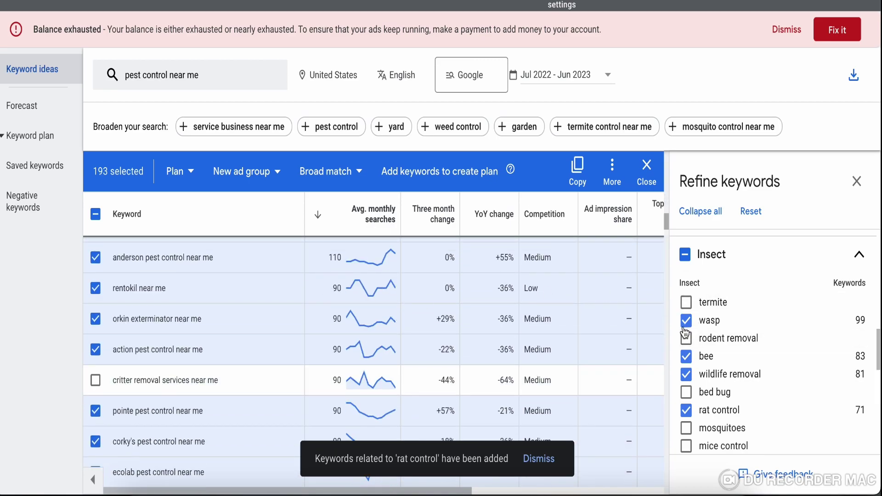
pyautogui.scroll(-5, 321, 319)
pyautogui.scroll(8, 321, 319)
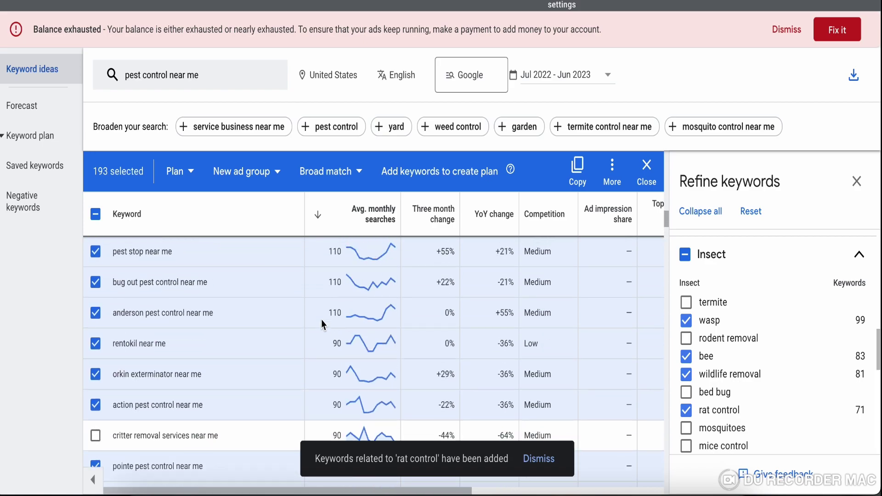
pyautogui.scroll(-2, 269, 281)
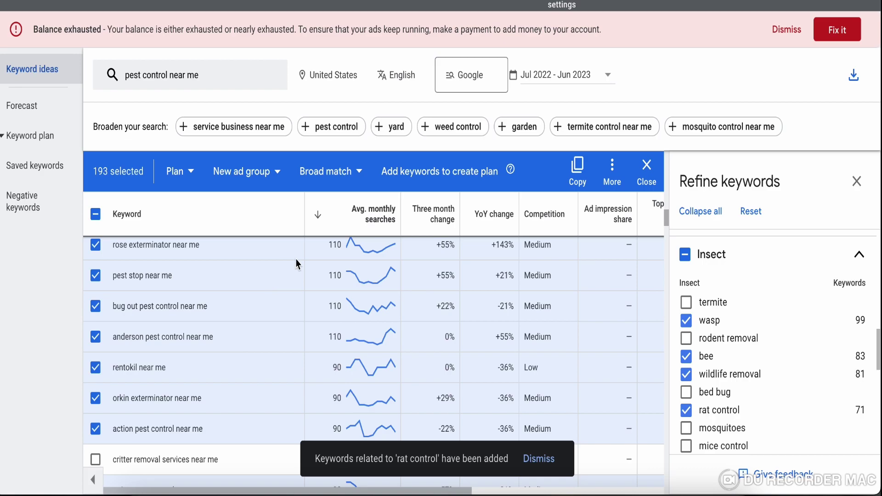
pyautogui.scroll(-5, 340, 303)
pyautogui.scroll(10, 340, 303)
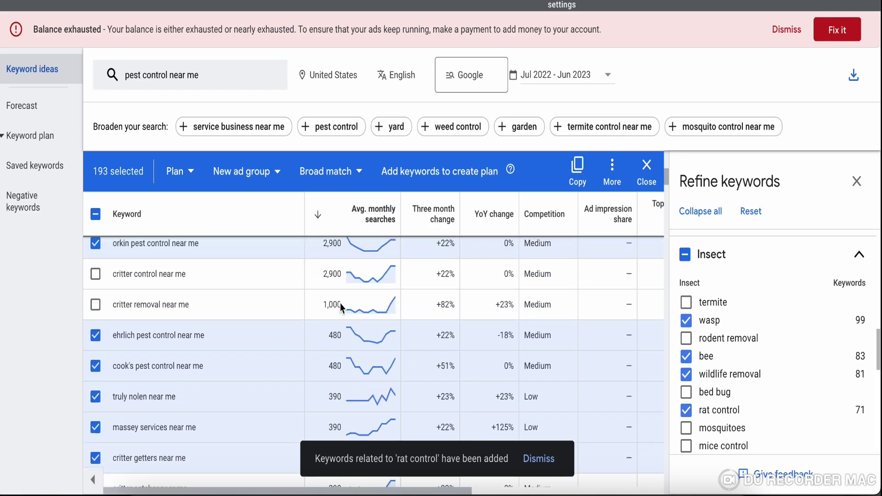
pyautogui.scroll(2, 340, 303)
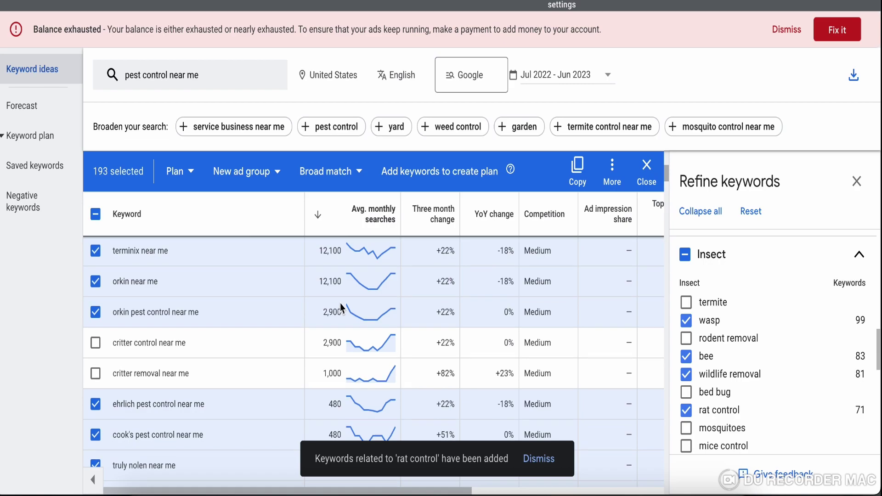
pyautogui.scroll(2, 340, 307)
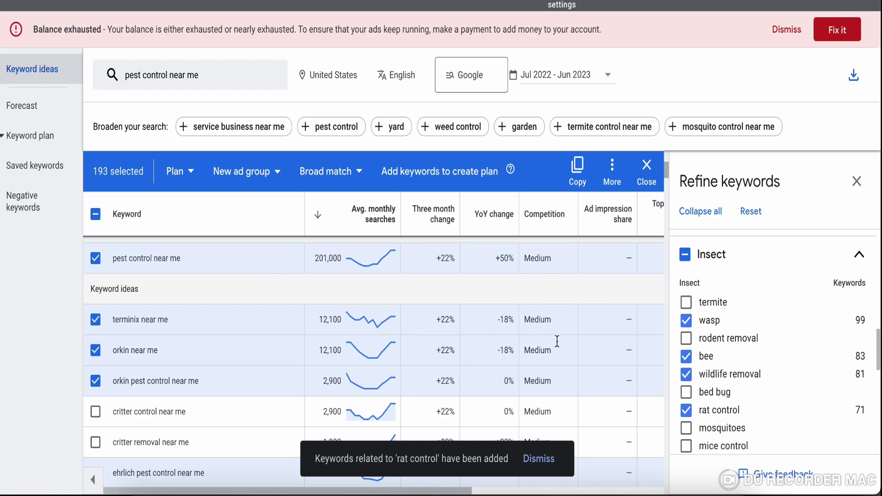
# Switch to the presentation showing the "Keyword Planner 2023" title slide
pyautogui.click(544, 483)
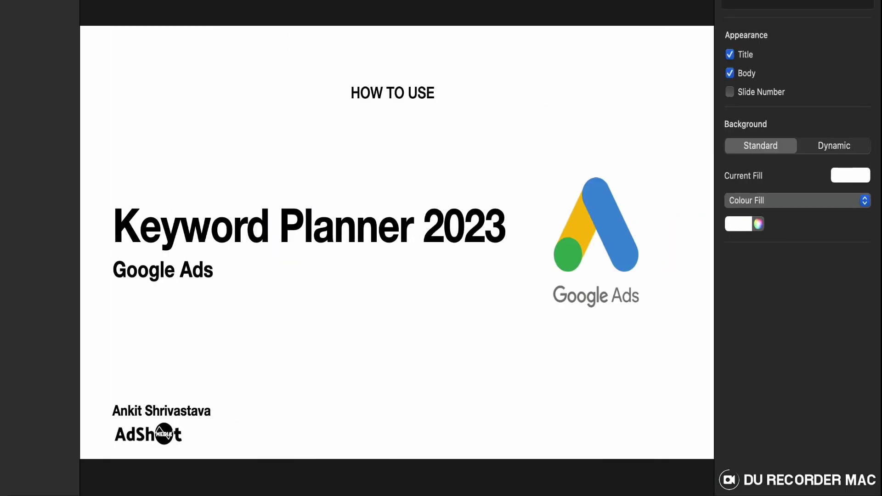